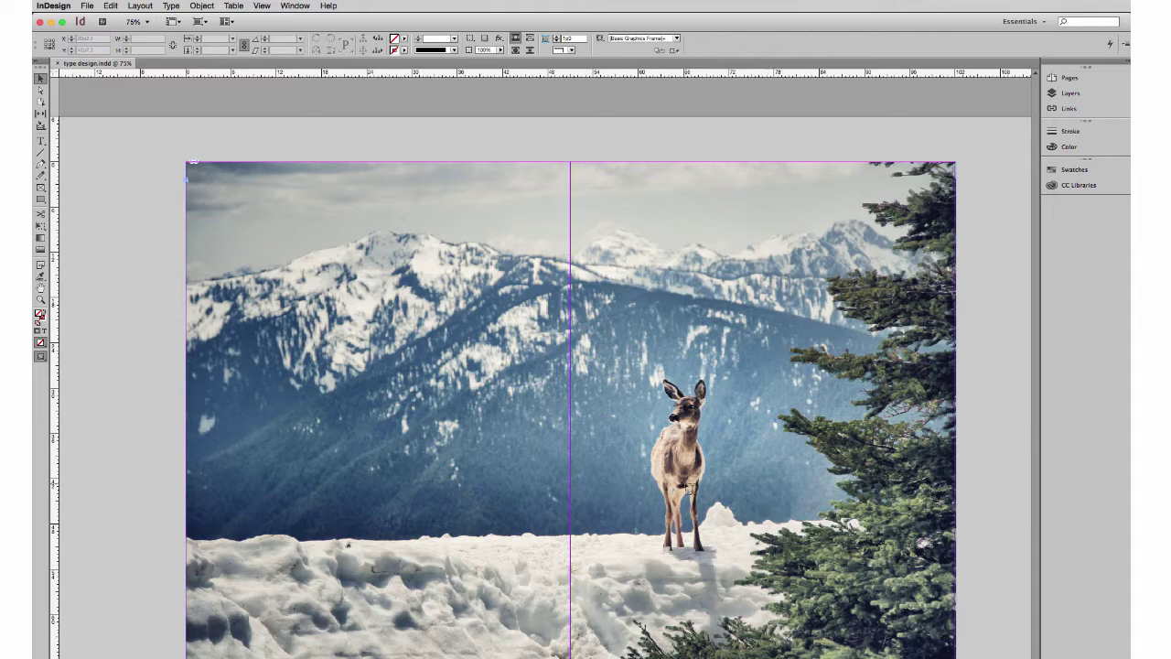
# With the Type tool, drag a text frame across the snowy bottom of both pages.
pyautogui.press('t')
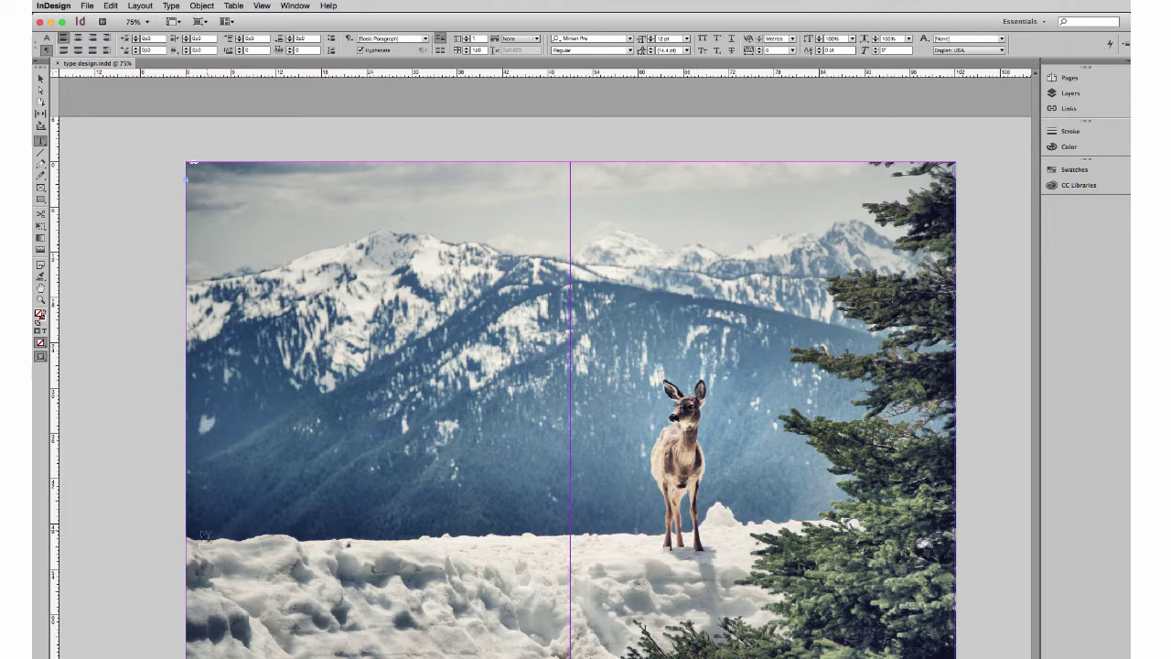
pyautogui.moveTo(199, 544); pyautogui.dragTo(952, 652)
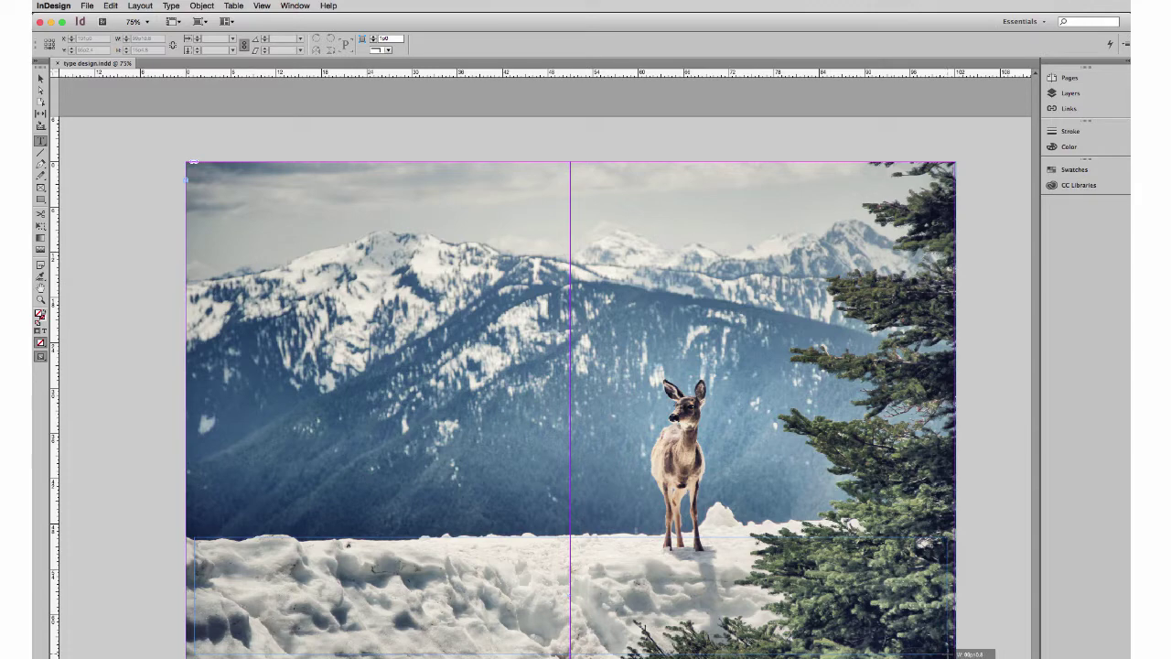
pyautogui.moveTo(953, 652); pyautogui.dragTo(954, 652)
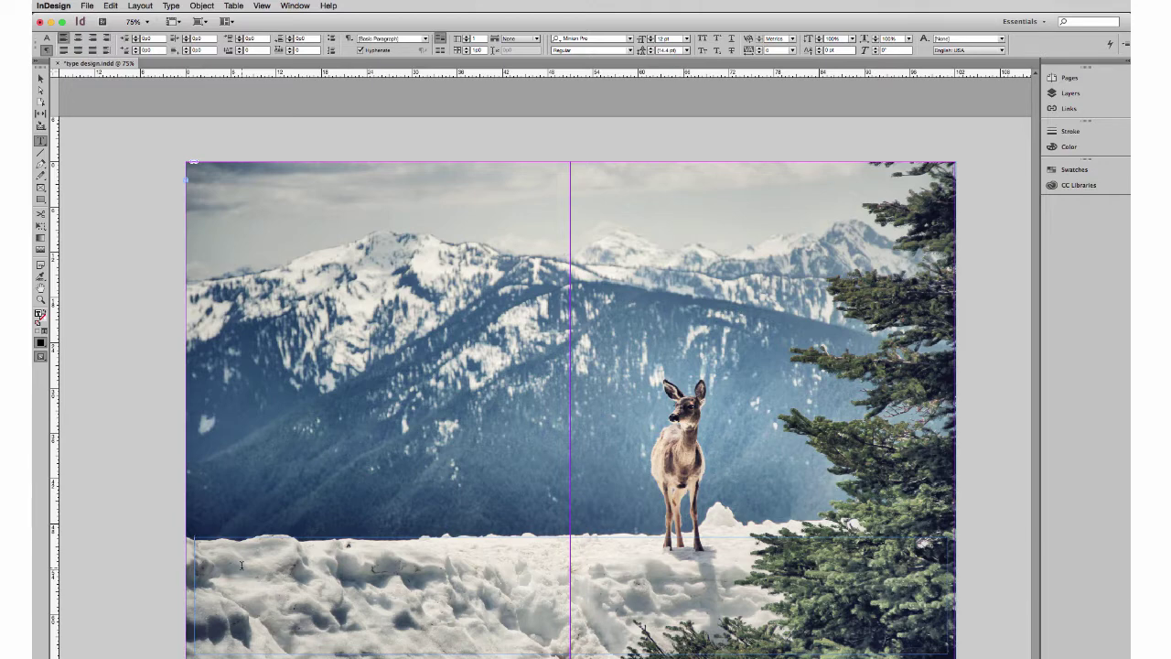
pyautogui.rightClick(243, 565)
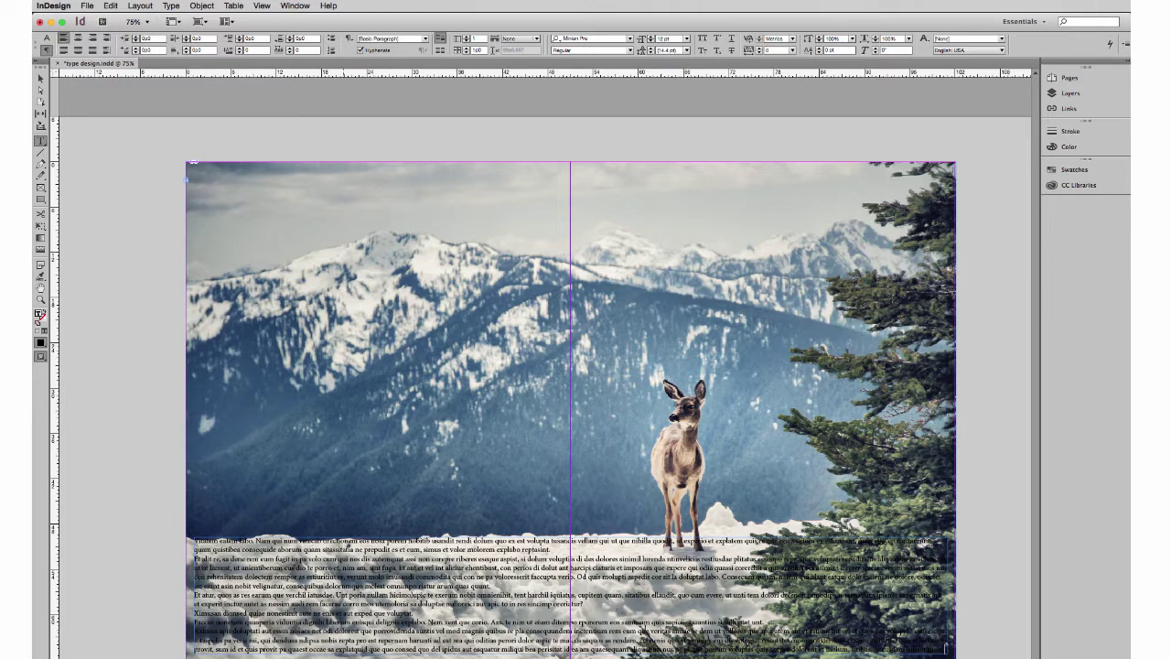
pyautogui.hotkey('ctrl', 'a')
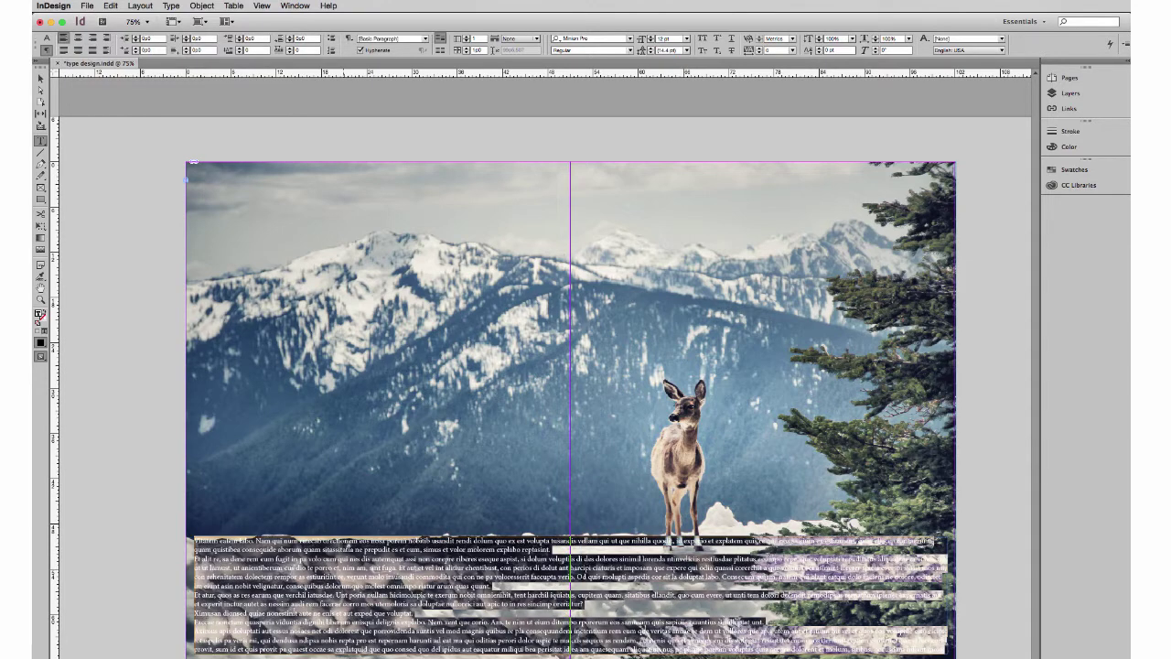
pyautogui.press('BackSpace')
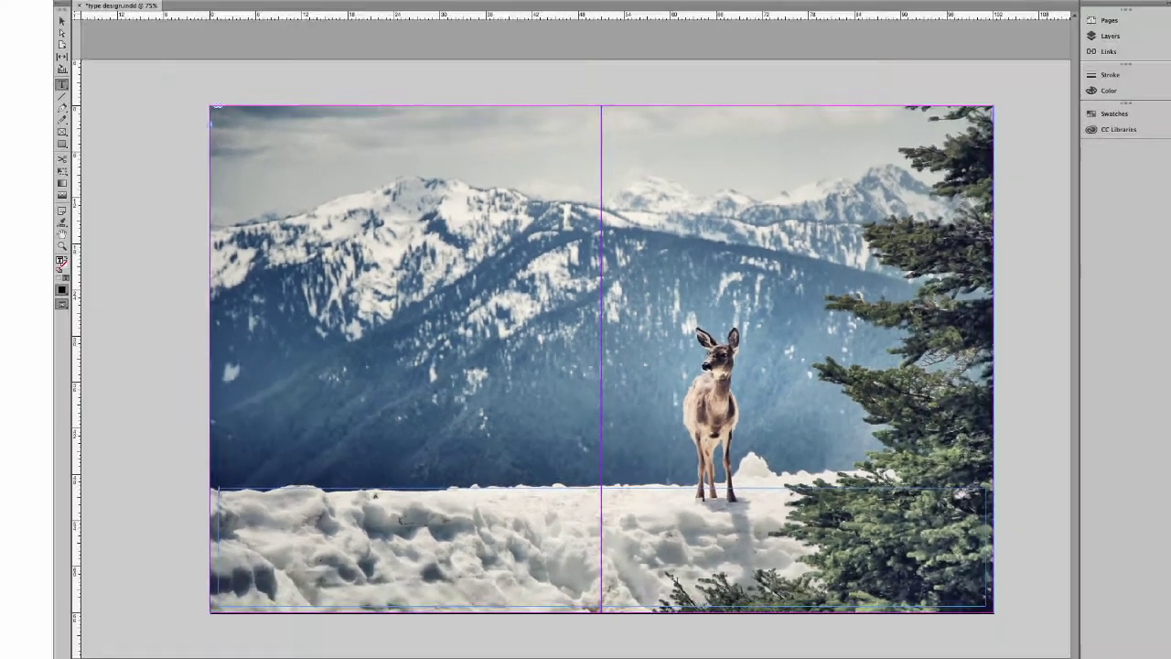
# Place News-Design-Main-Story-1.doc from the Desktop into the bottom text frame.
pyautogui.click(150, 5)
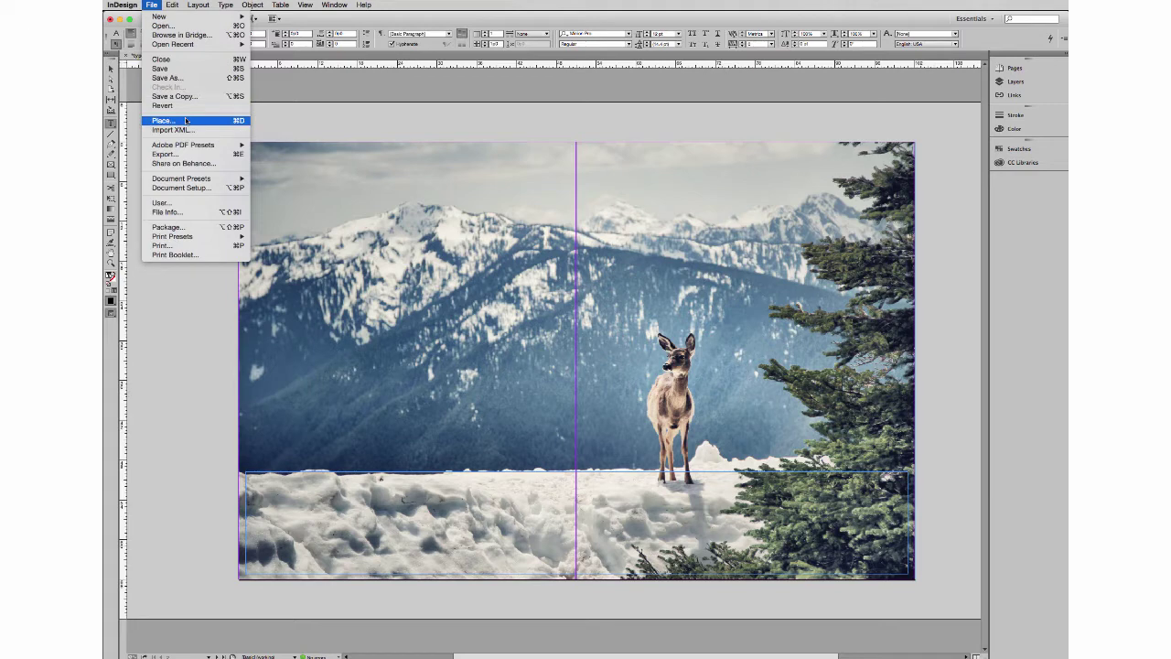
pyautogui.click(186, 121)
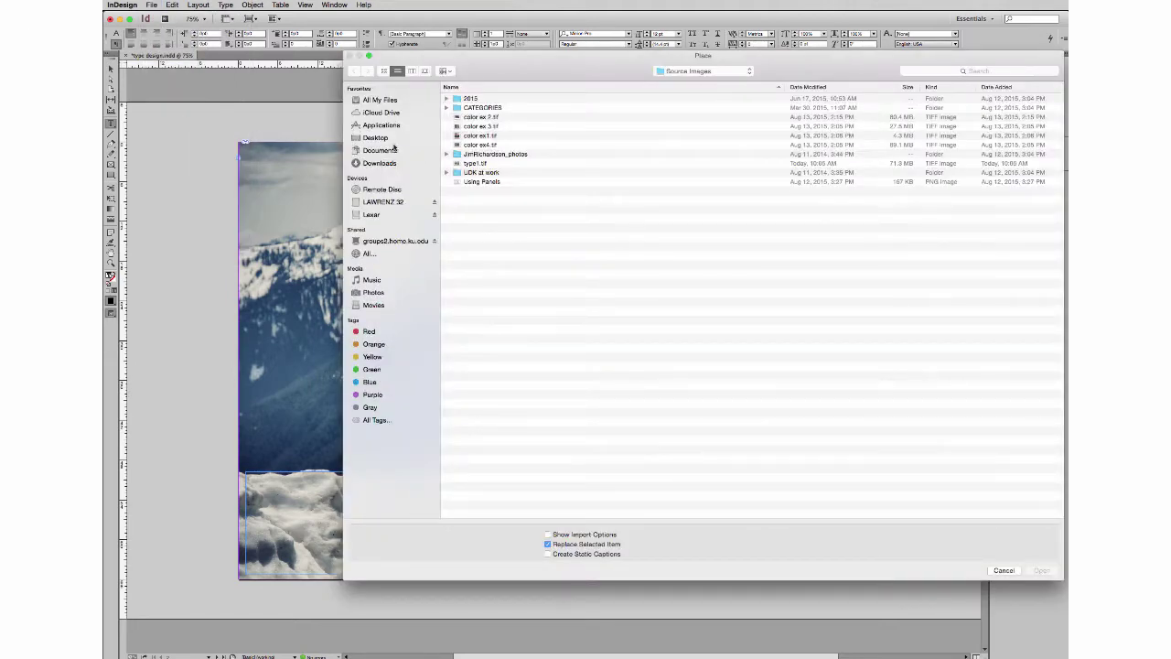
pyautogui.click(386, 138)
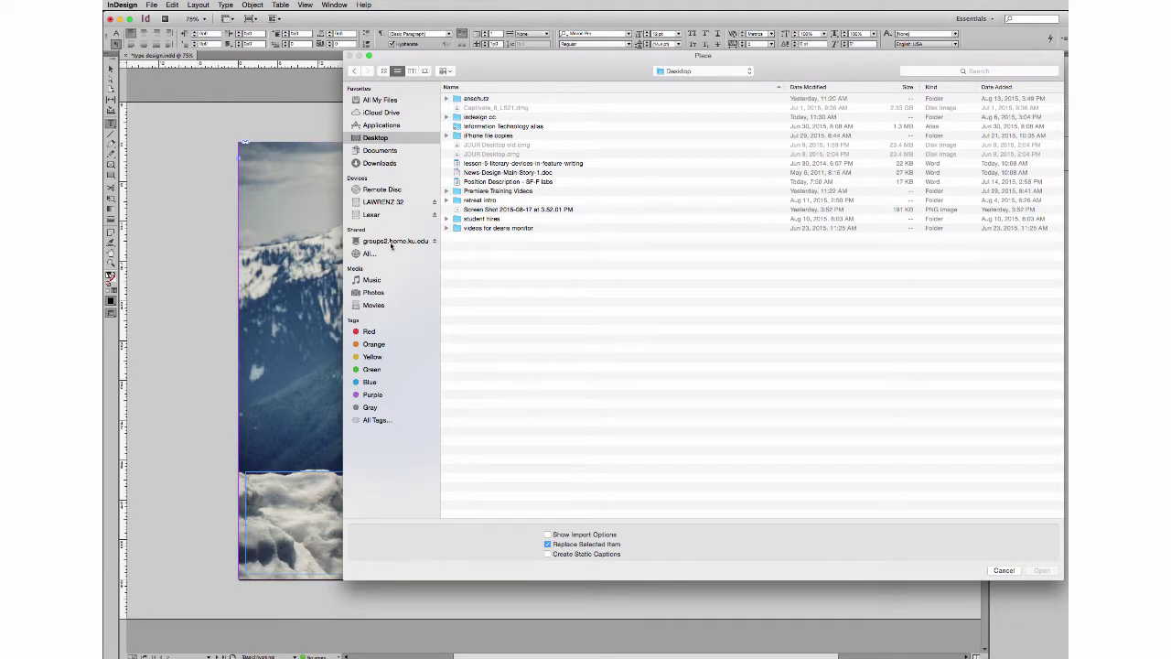
pyautogui.click(537, 174)
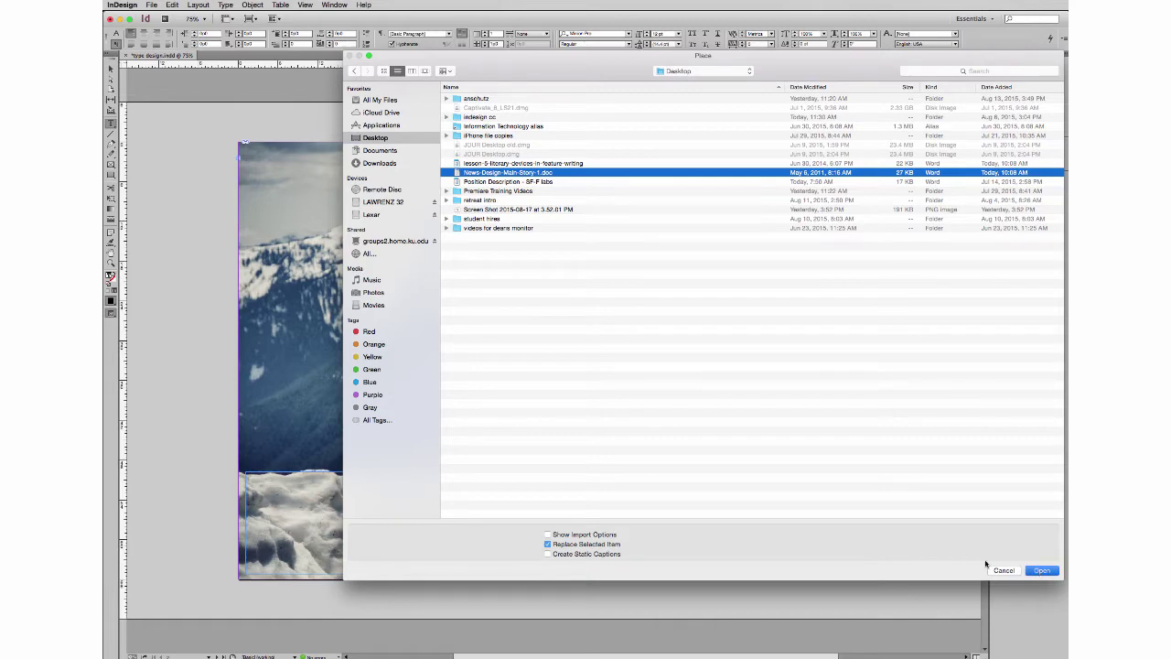
pyautogui.press('Return')
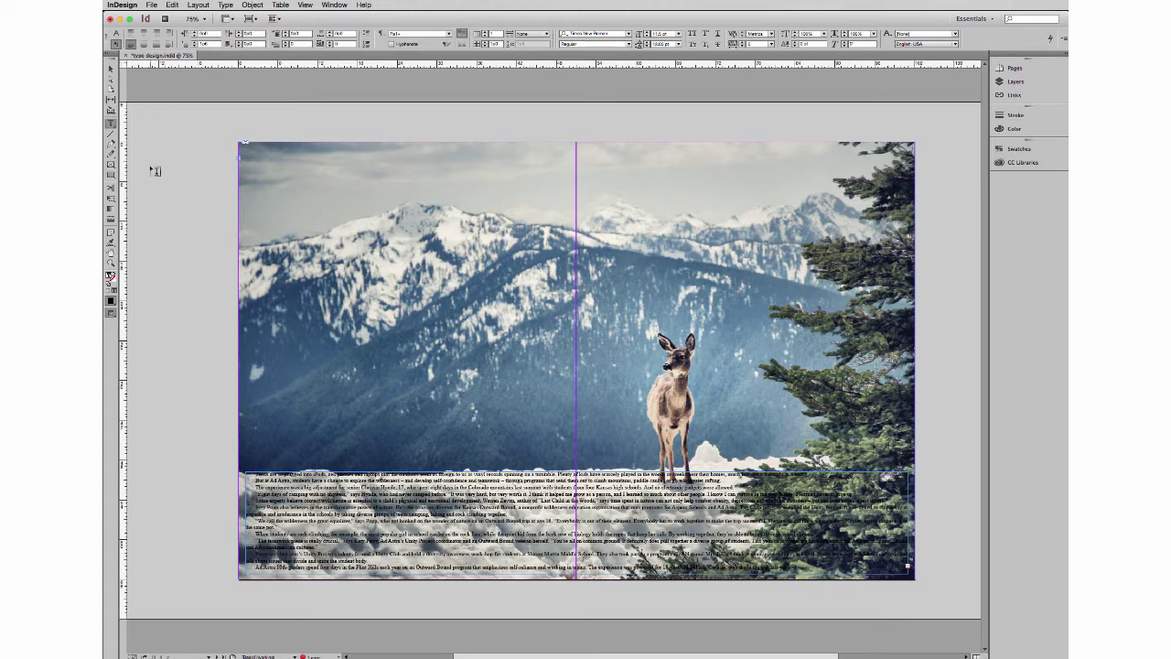
# Change the body story's typeface and type 'Explore' in a new top-left text frame.
pyautogui.press('Down')
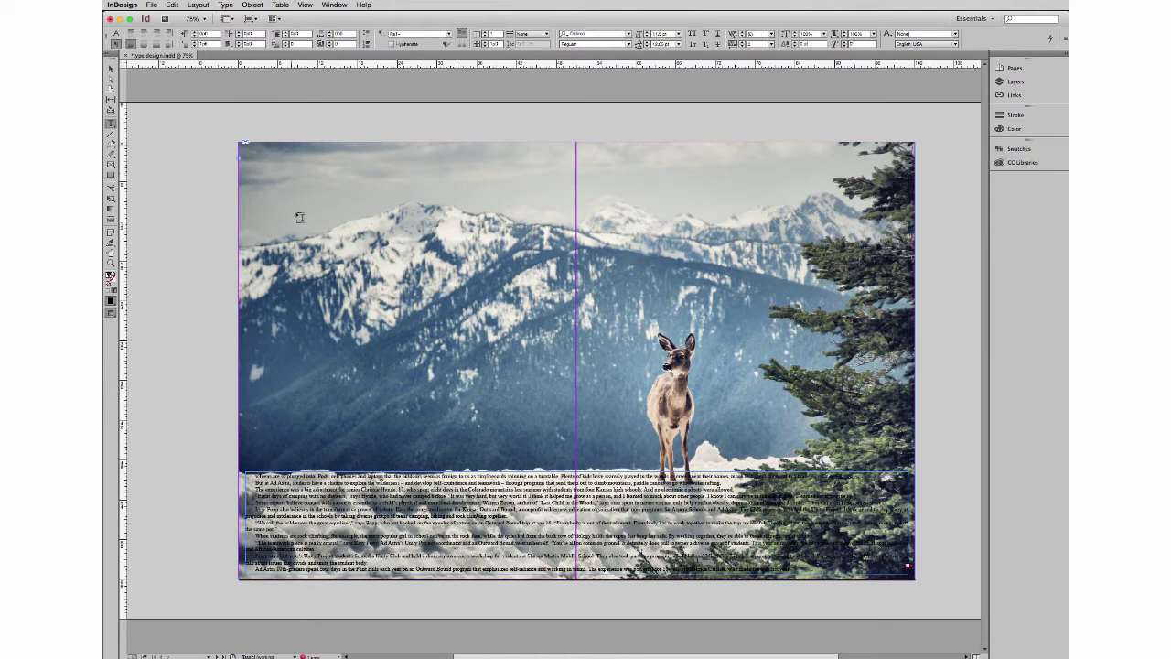
pyautogui.hotkey('ctrl', 'shift', 'a')
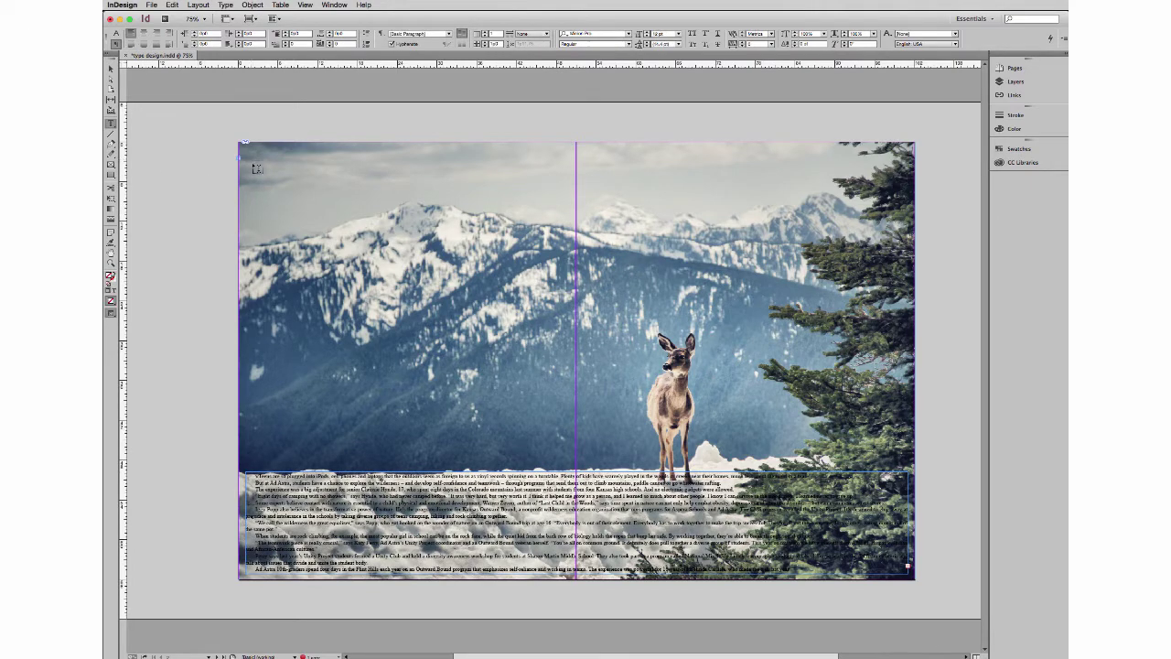
pyautogui.moveTo(257, 168)
pyautogui.mouseDown()
pyautogui.moveTo(342, 205)
pyautogui.moveTo(745, 228)
pyautogui.moveTo(745, 268)
pyautogui.mouseUp()
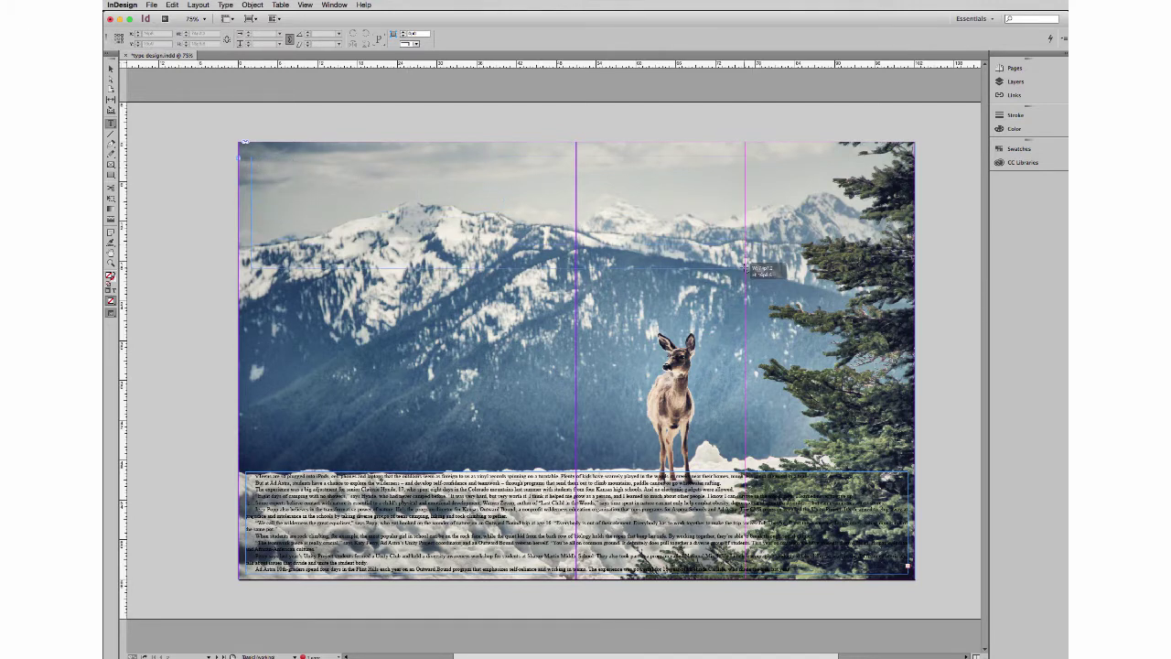
pyautogui.write('Explore')
# Add a second frame for the 'colorado' headline and set it to 100 pt.
pyautogui.moveTo(262, 280); pyautogui.dragTo(554, 357)
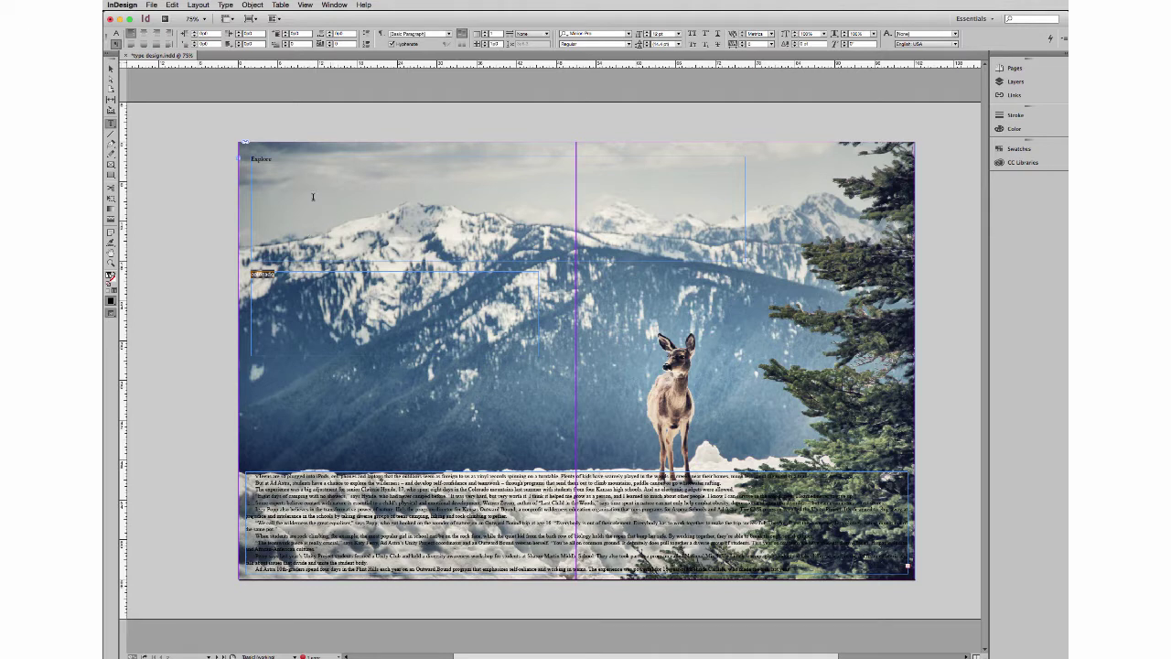
pyautogui.click(116, 33)
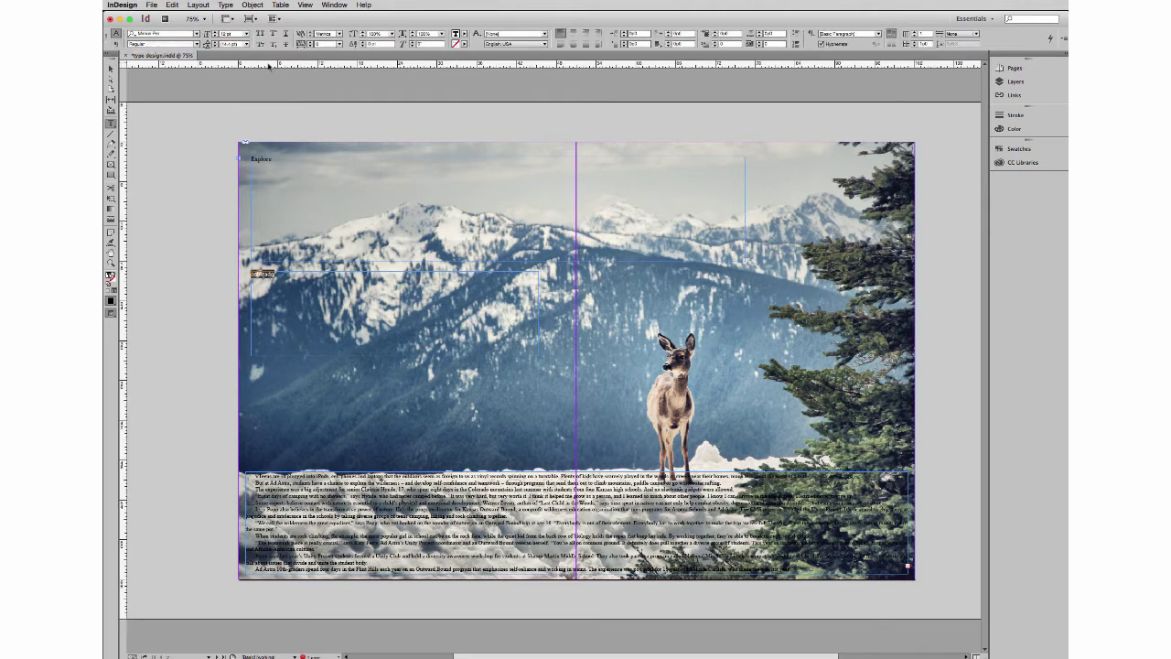
pyautogui.click(231, 33)
pyautogui.write('100')
pyautogui.press('Return')
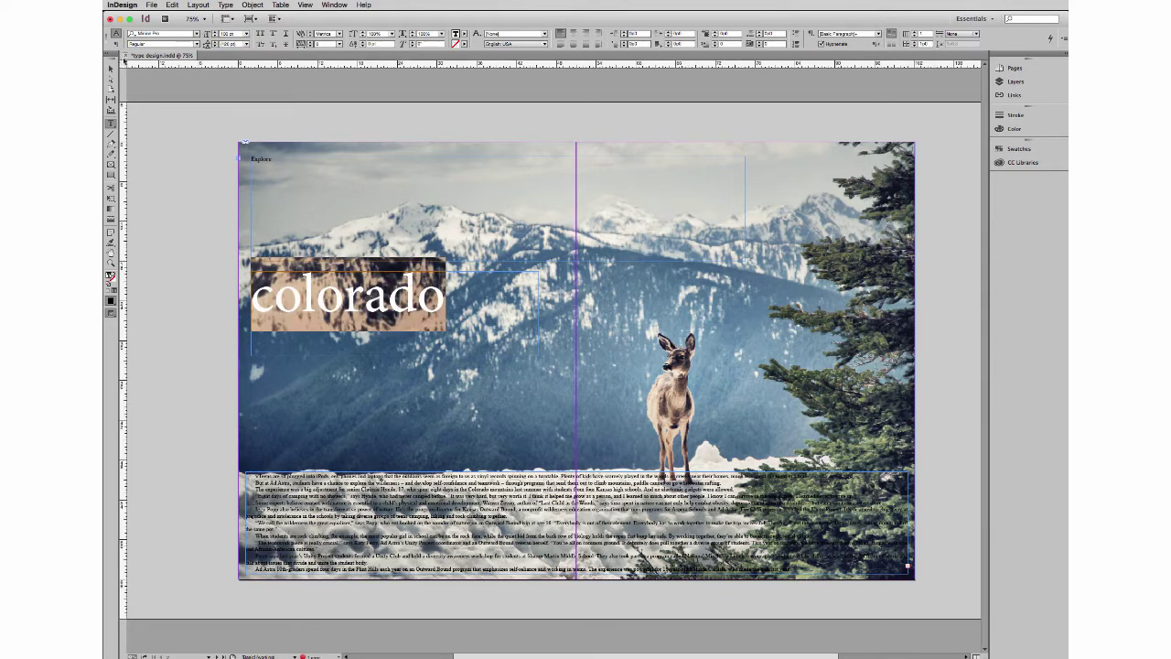
pyautogui.click(111, 70)
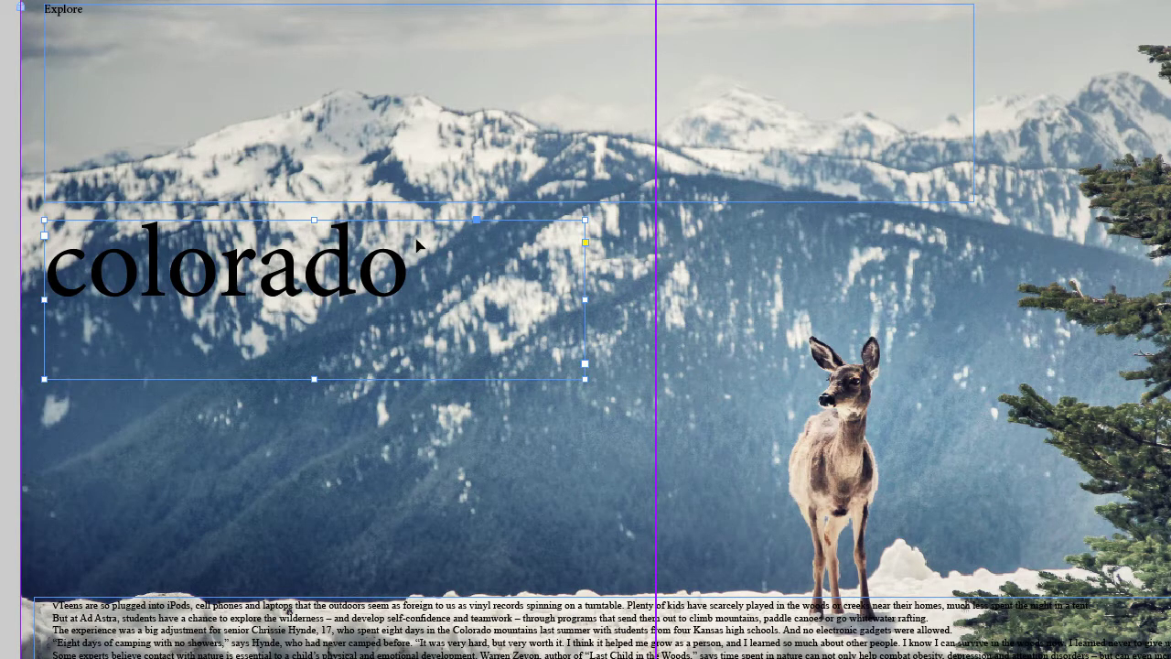
# Reposition the colorado frame and fit it tightly to its text.
pyautogui.moveTo(331, 239)
pyautogui.mouseDown()
pyautogui.moveTo(350, 57)
pyautogui.moveTo(331, 51)
pyautogui.mouseUp()
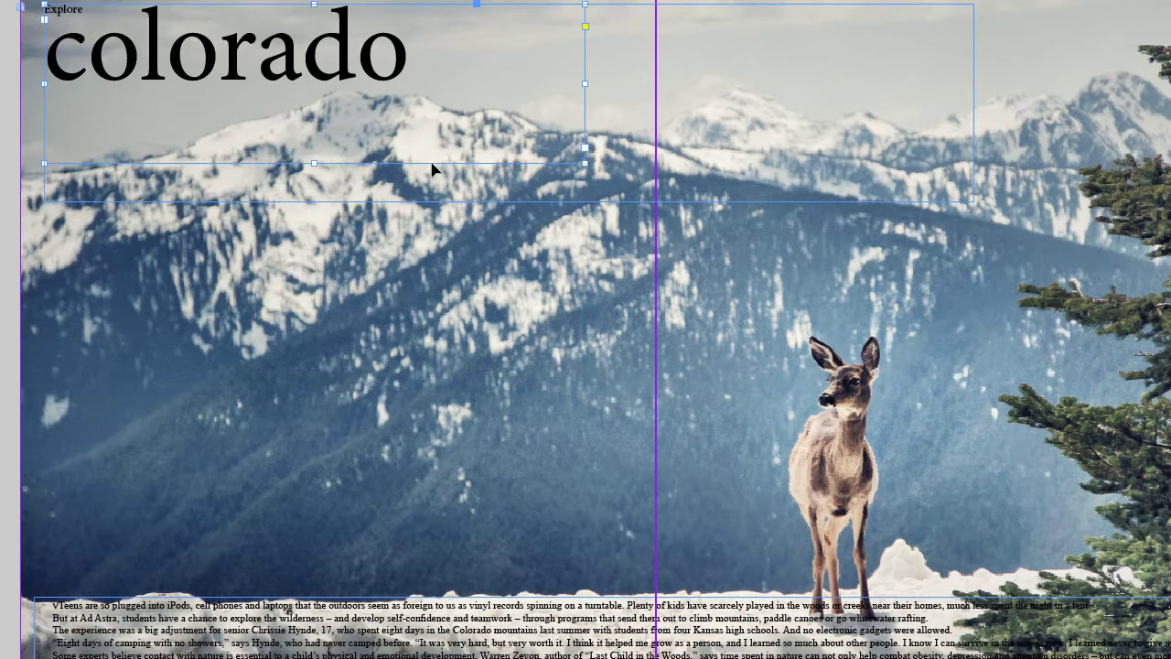
pyautogui.moveTo(262, 93); pyautogui.dragTo(294, 326)
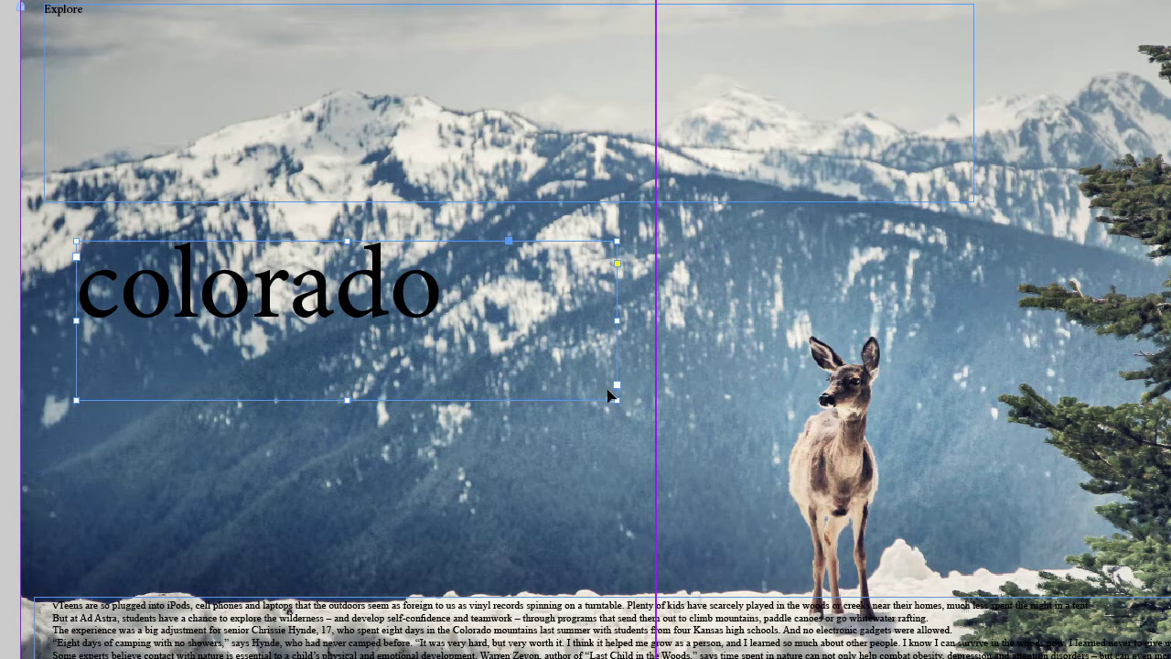
pyautogui.moveTo(615, 398)
pyautogui.mouseDown()
pyautogui.moveTo(472, 348)
pyautogui.moveTo(443, 321)
pyautogui.mouseUp()
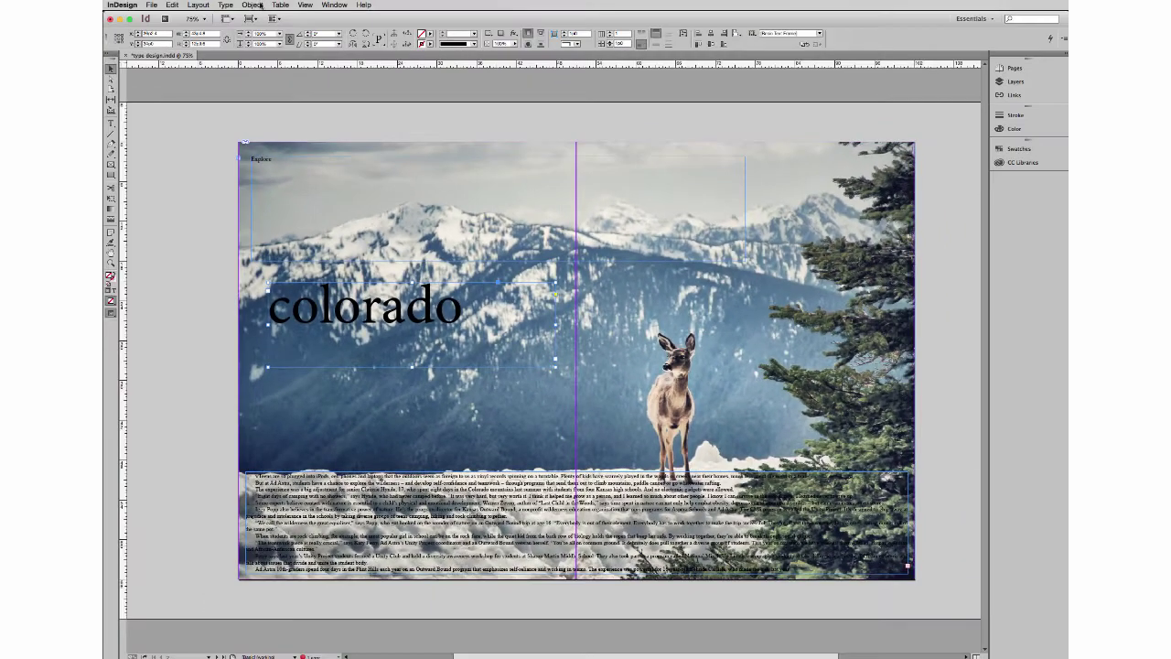
pyautogui.click(252, 4)
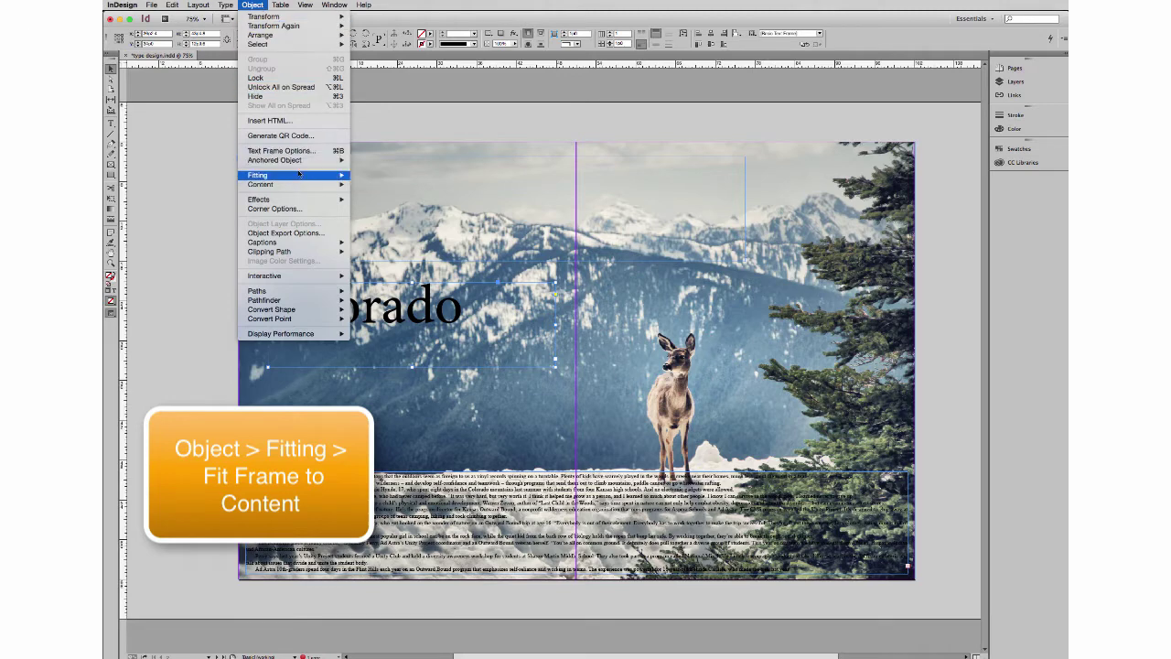
pyautogui.moveTo(265, 175)
pyautogui.click(394, 199)
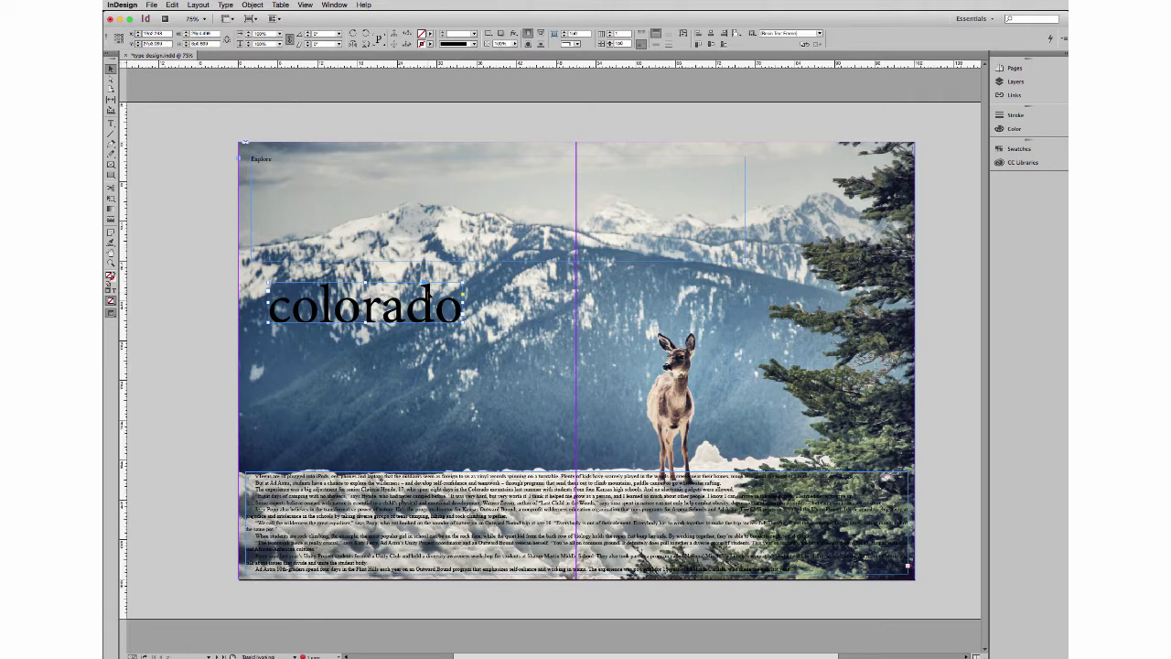
pyautogui.moveTo(440, 312); pyautogui.dragTo(615, 324)
# Shrink the Explore text frame and move colorado to the right page's top.
pyautogui.click(517, 243)
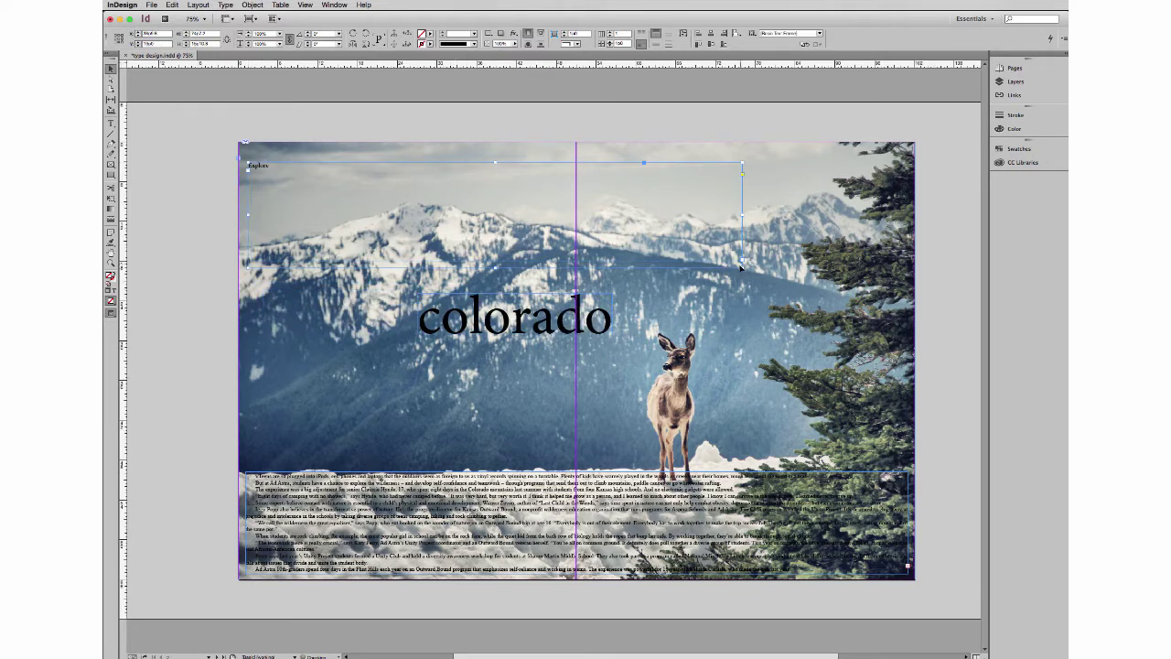
pyautogui.moveTo(741, 265); pyautogui.dragTo(557, 227)
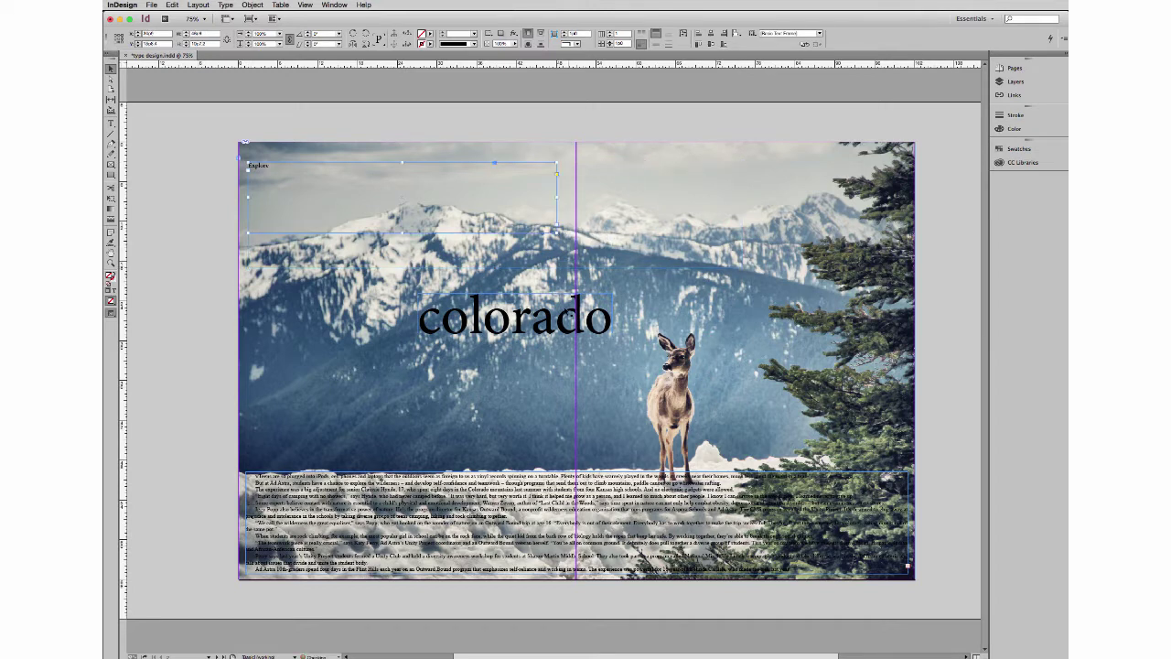
pyautogui.moveTo(719, 200); pyautogui.dragTo(717, 198)
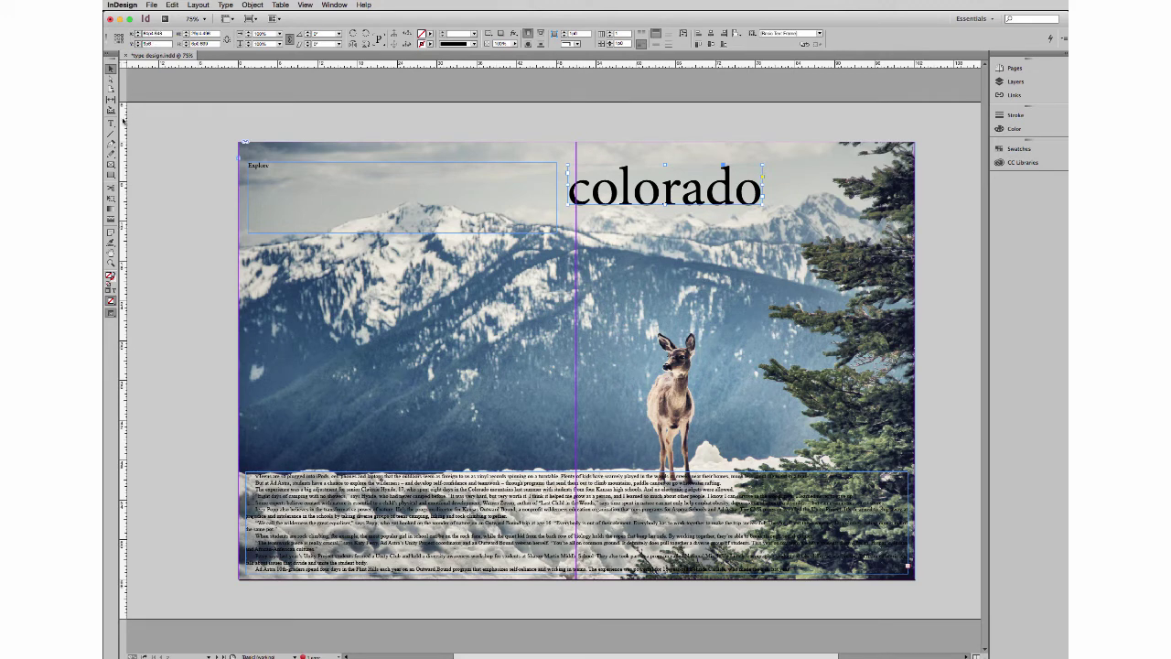
# Draw a circle frame with the Ellipse tool and move it up-left onto the left page's mountainside.
pyautogui.click(110, 176)
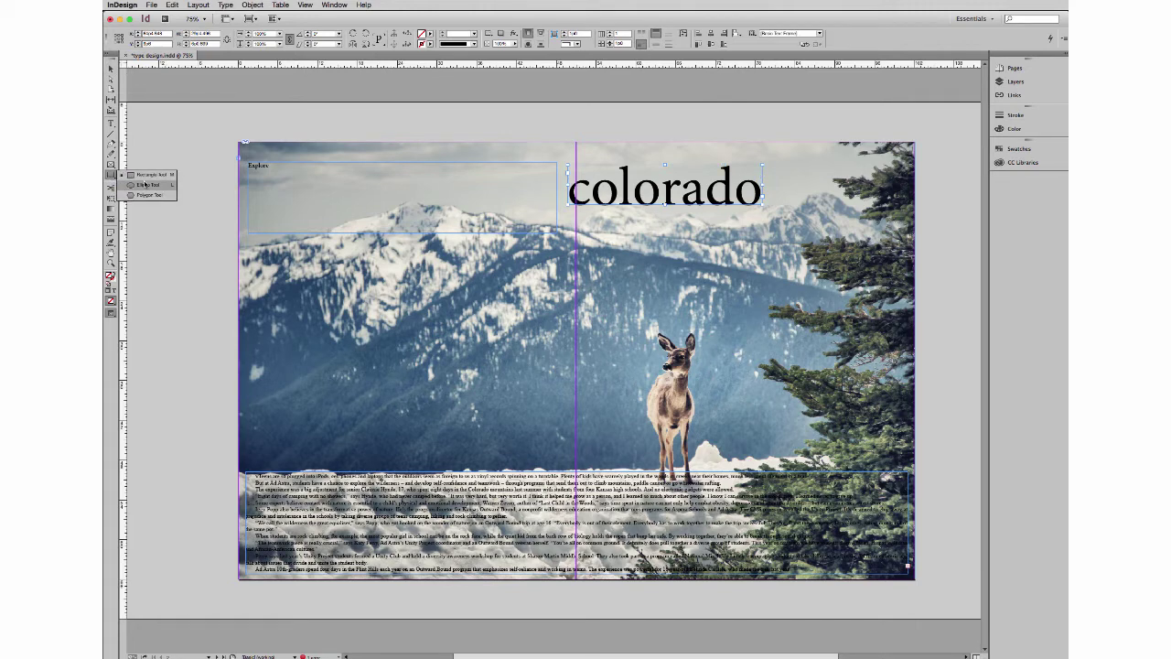
pyautogui.click(145, 184)
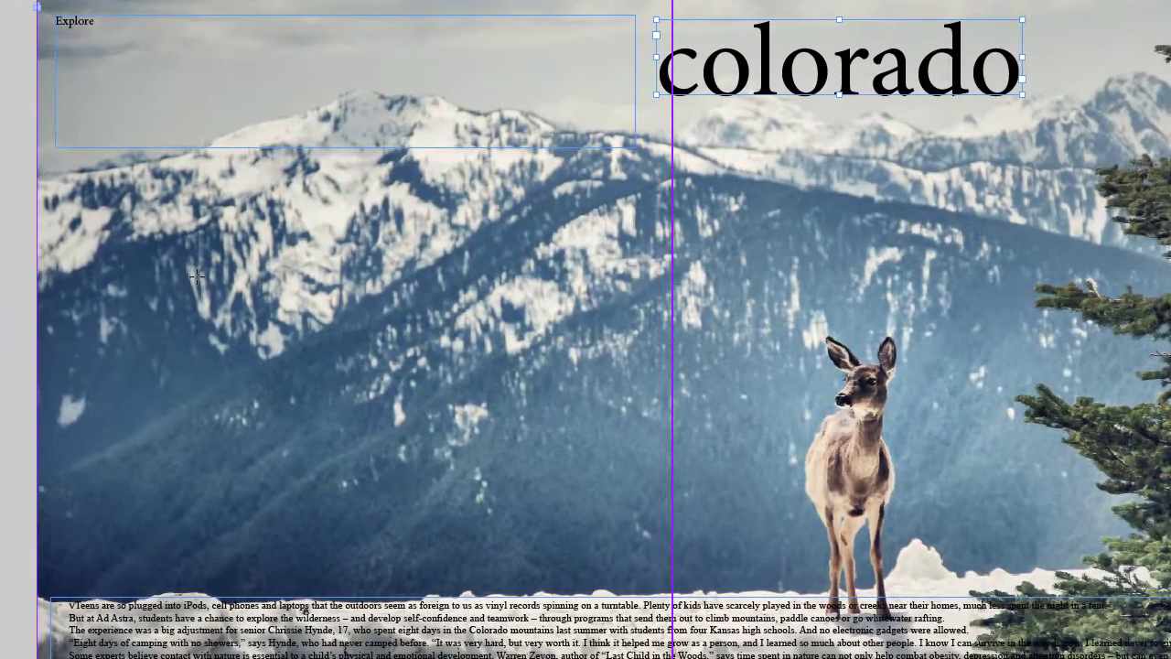
pyautogui.moveTo(326, 295); pyautogui.dragTo(326, 295)
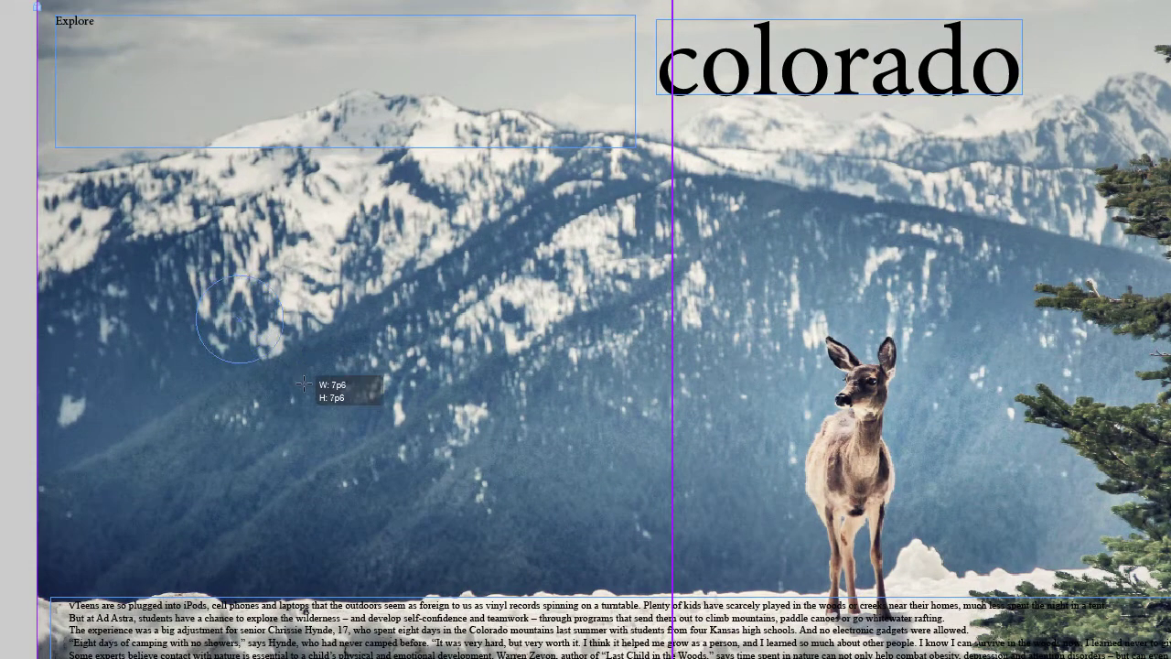
pyautogui.moveTo(199, 282); pyautogui.dragTo(478, 558)
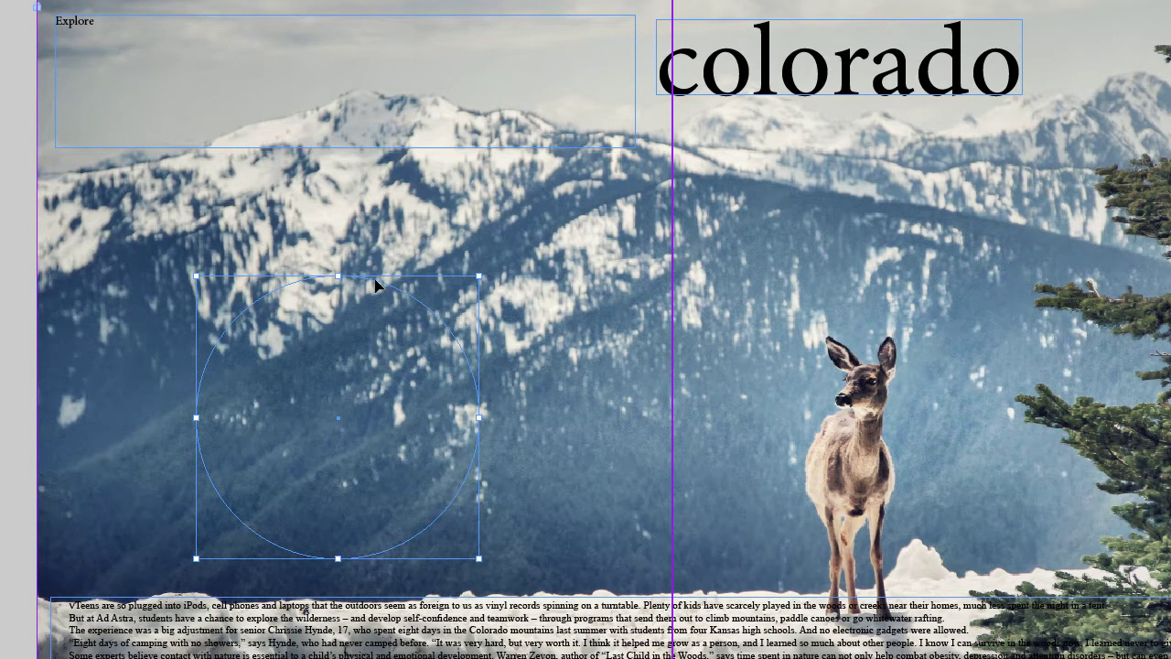
pyautogui.moveTo(381, 286); pyautogui.dragTo(325, 222)
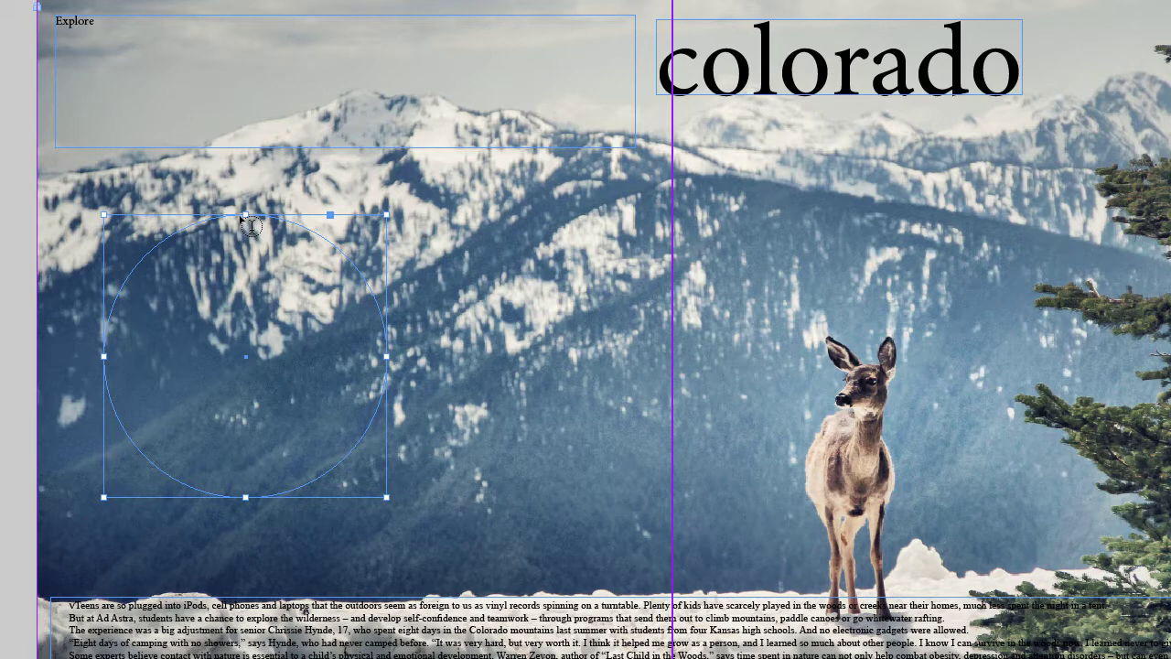
pyautogui.click(239, 217)
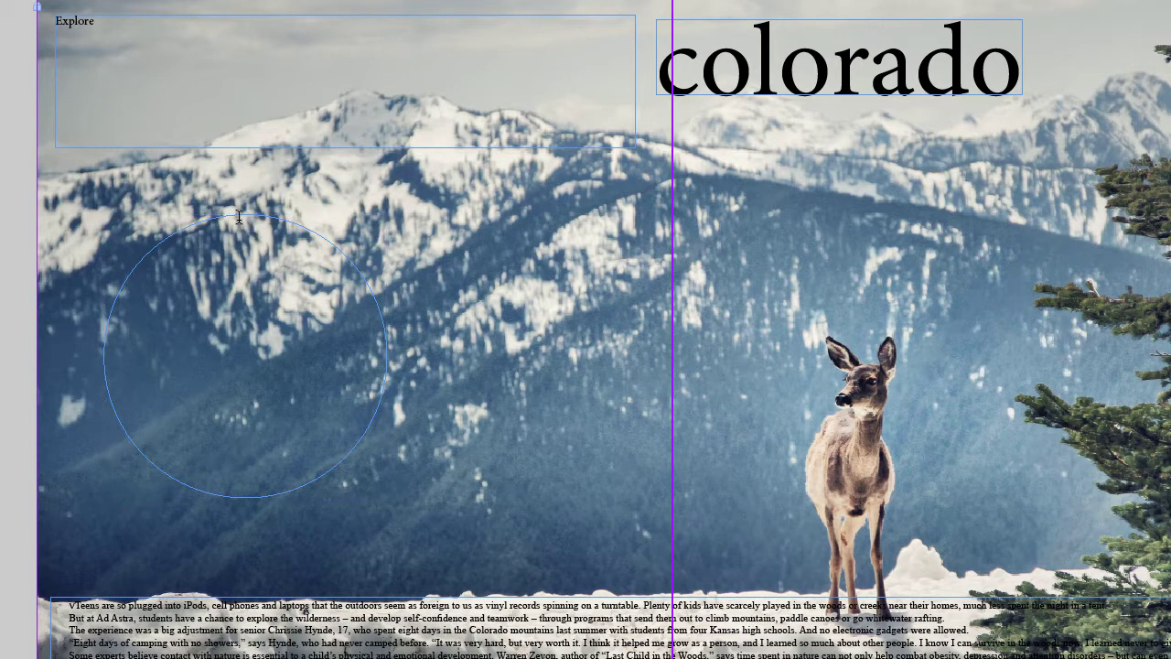
# Fill the circle frame with placeholder text from the right-click menu.
pyautogui.click(228, 218)
pyautogui.rightClick(227, 229)
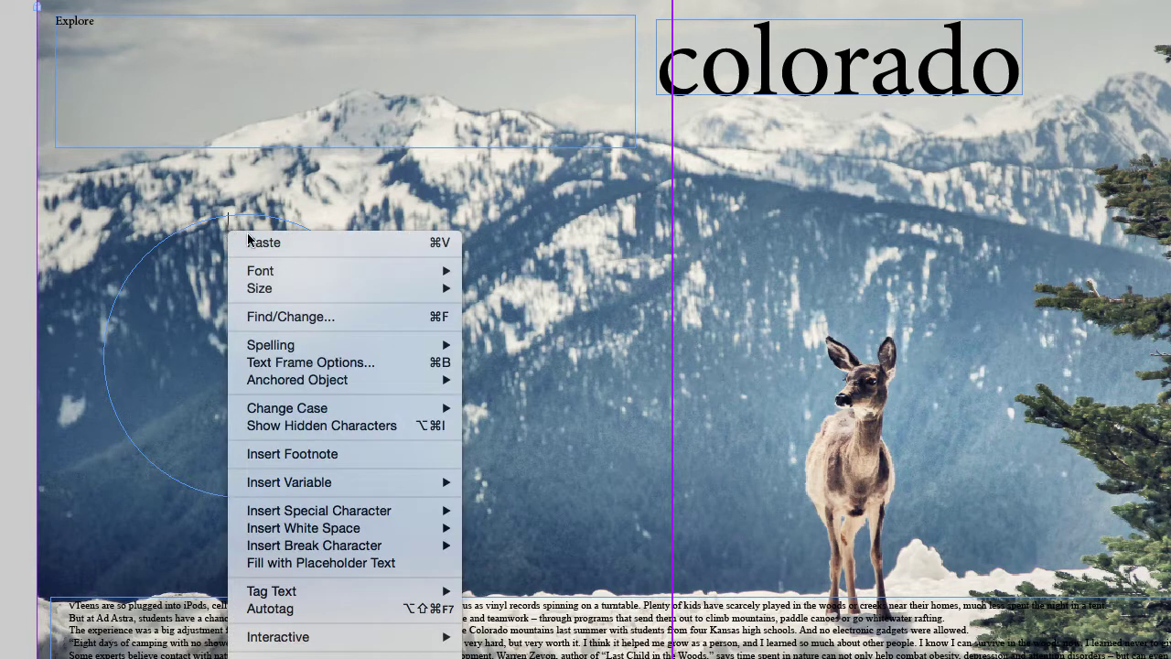
pyautogui.click(339, 562)
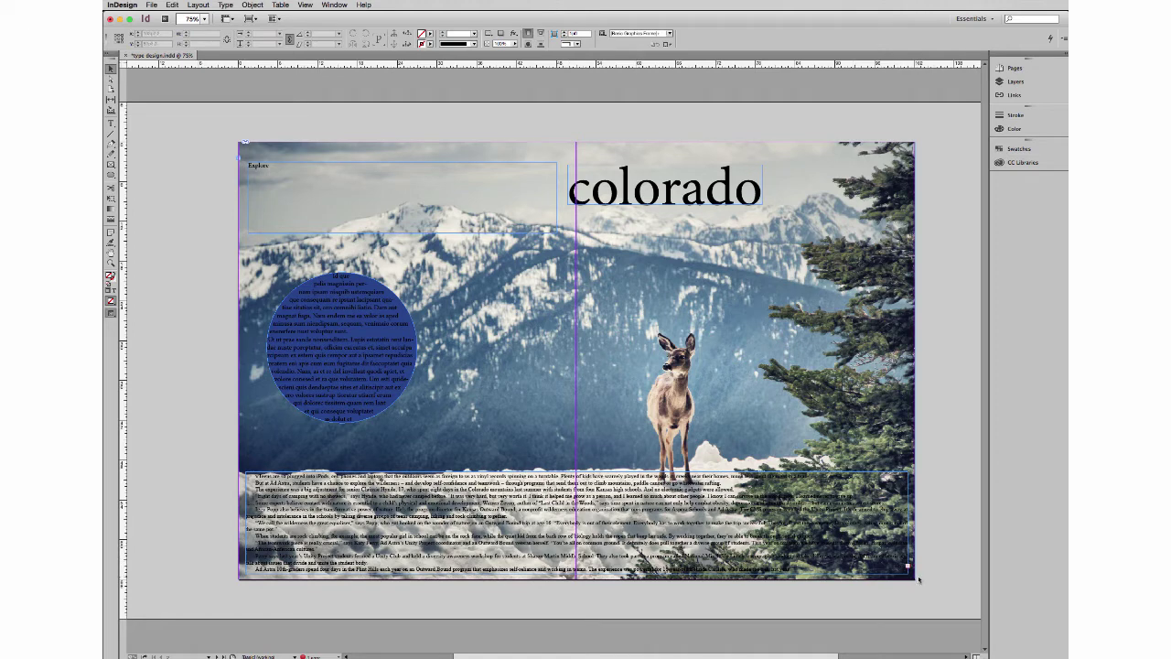
# Enter the bottom story and select all of its text, reselecting after a stray click.
pyautogui.doubleClick(516, 506)
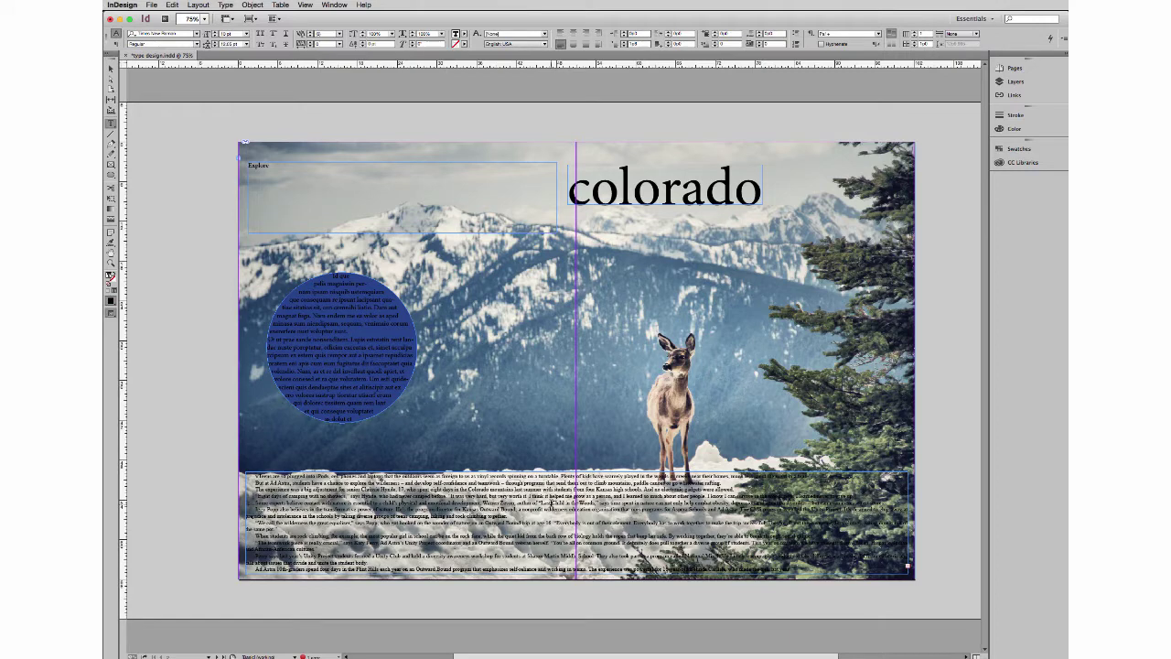
pyautogui.hotkey('ctrl', 'a')
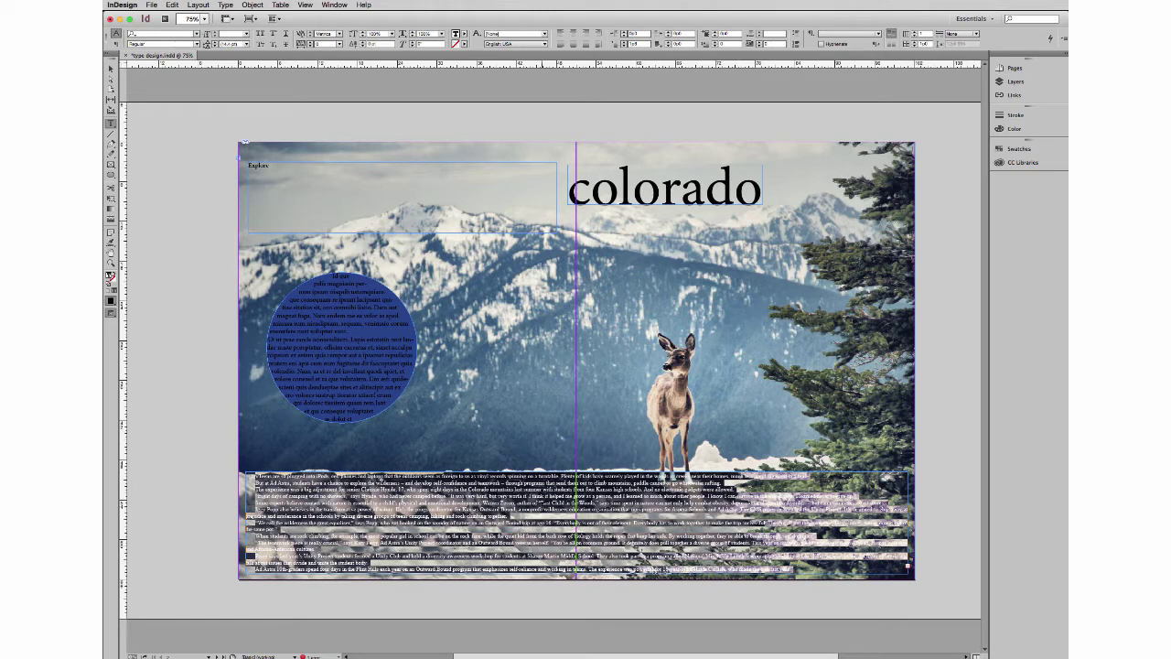
pyautogui.click(801, 545)
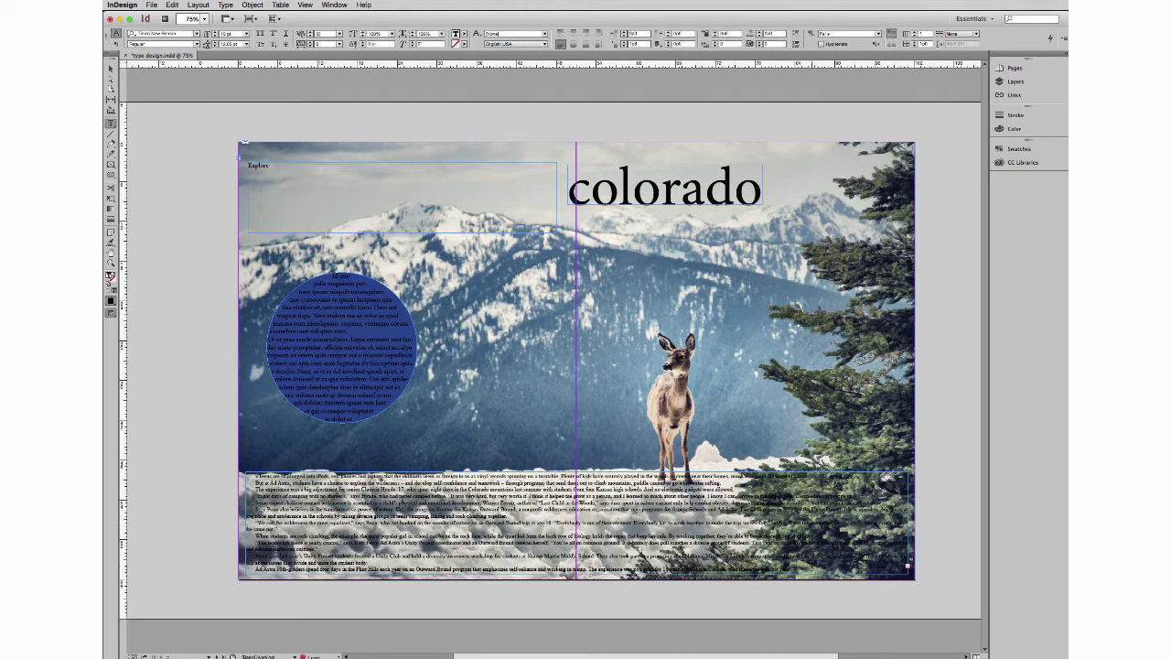
pyautogui.hotkey('ctrl', 'a')
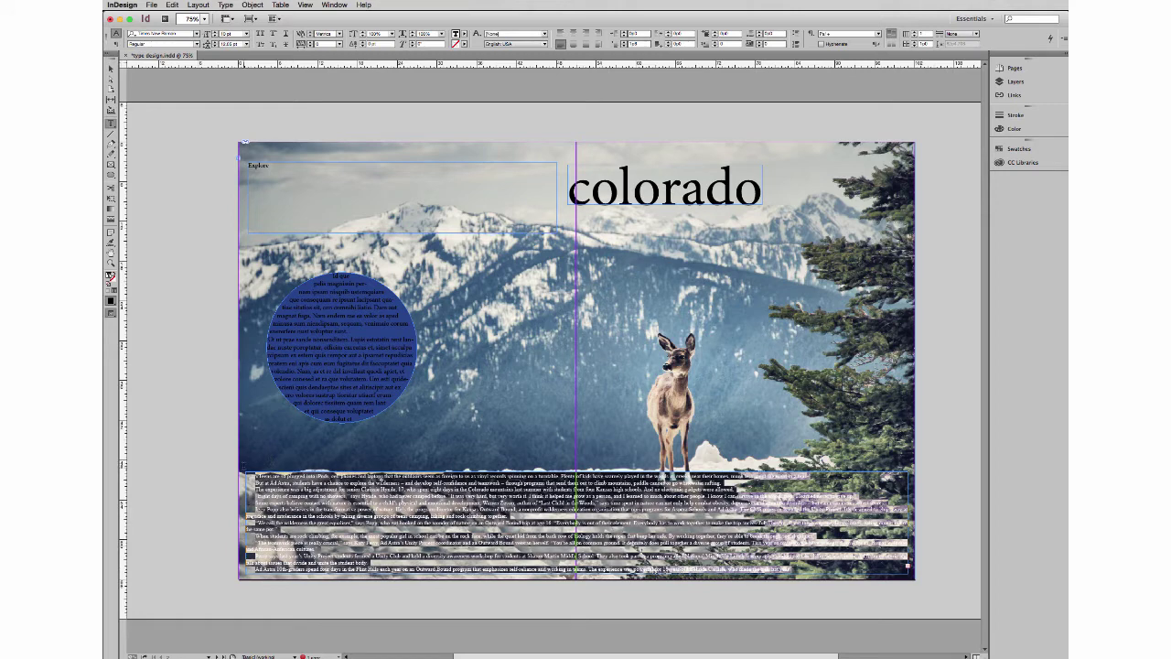
pyautogui.click(246, 34)
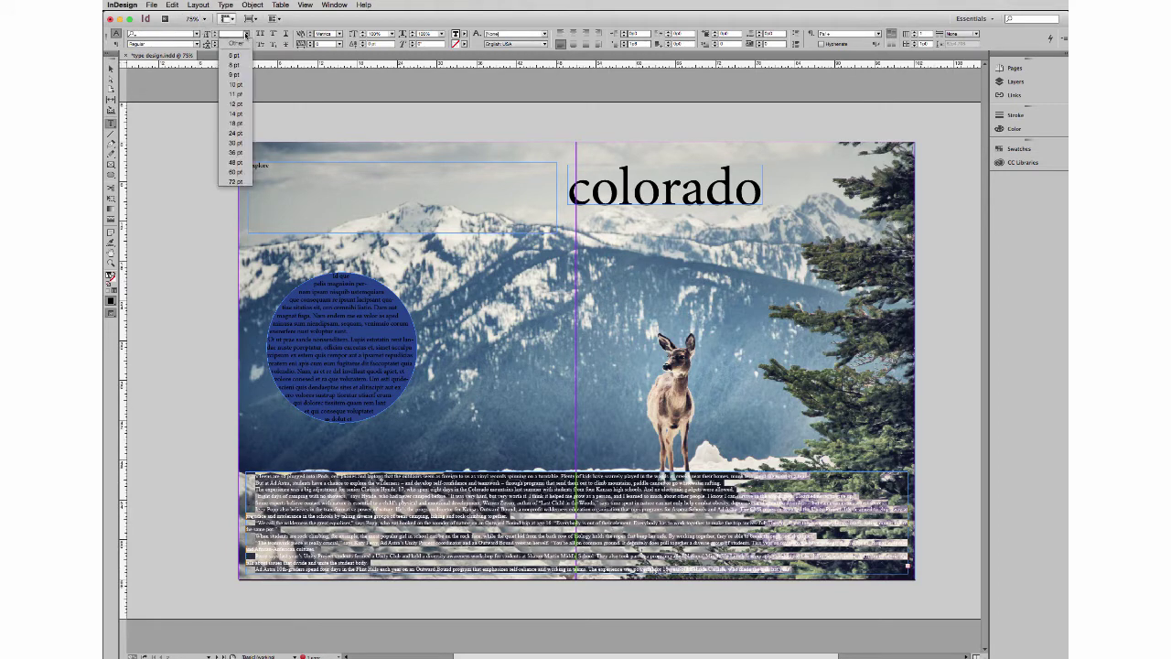
pyautogui.click(241, 65)
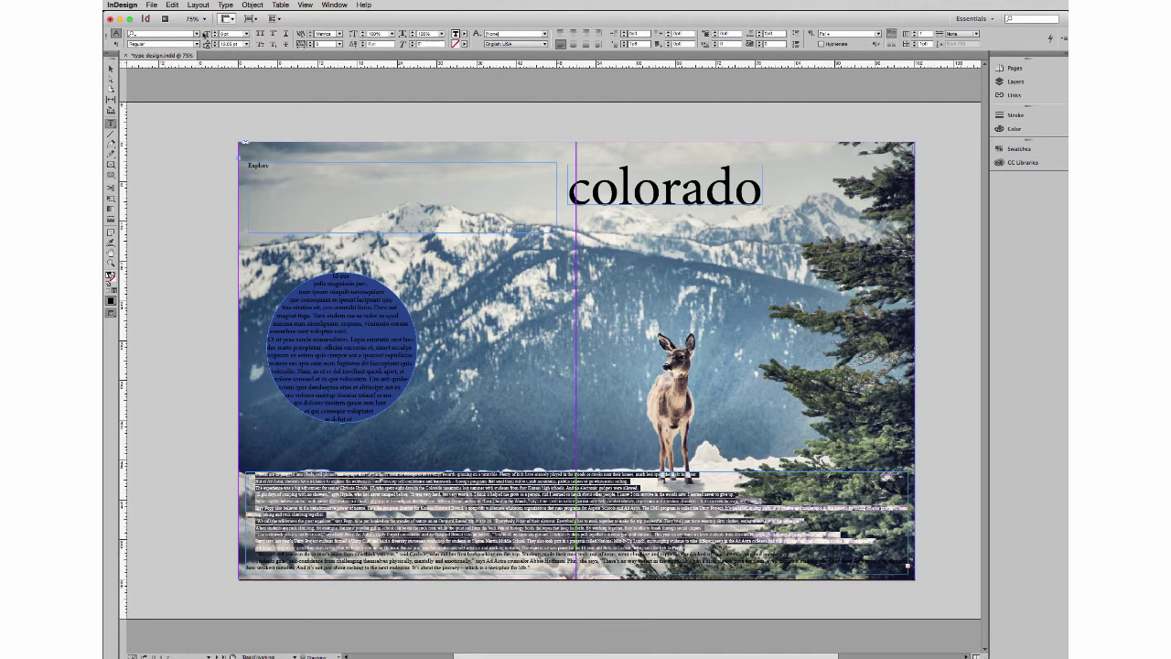
pyautogui.click(196, 34)
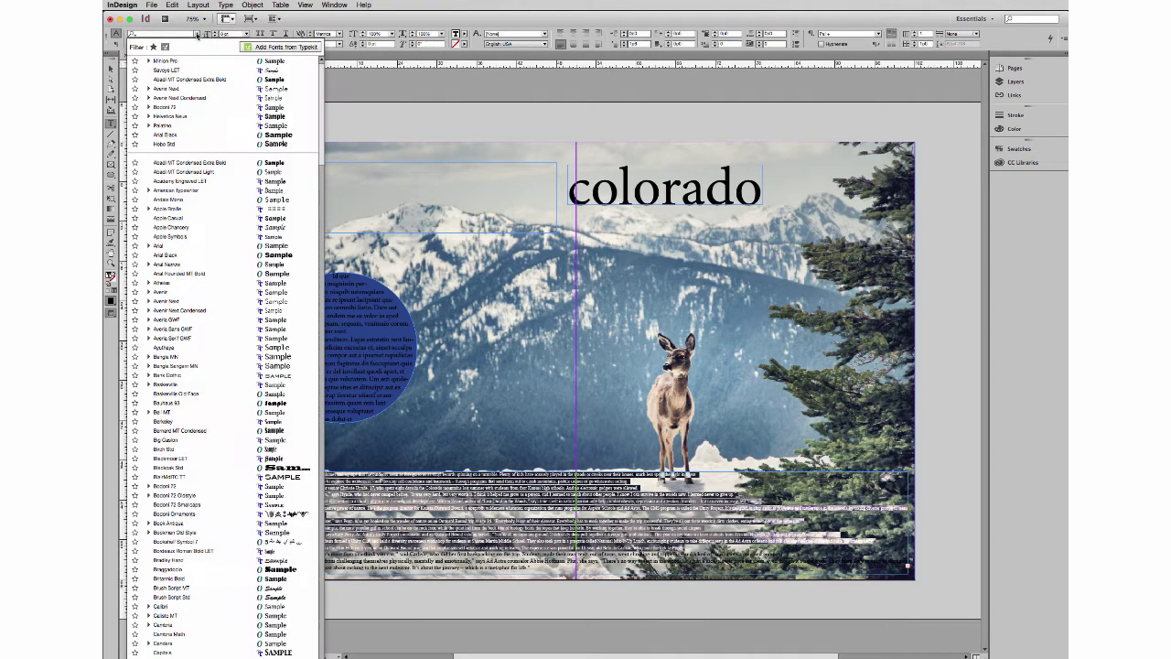
pyautogui.click(191, 143)
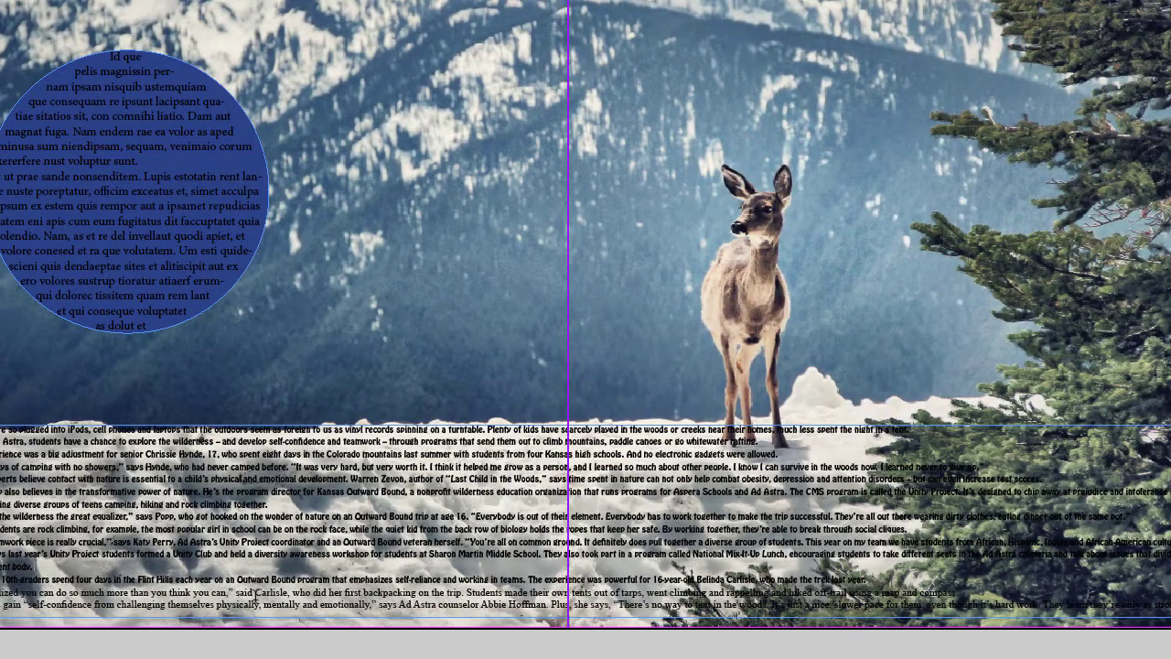
pyautogui.hotkey('ctrl', 'z')
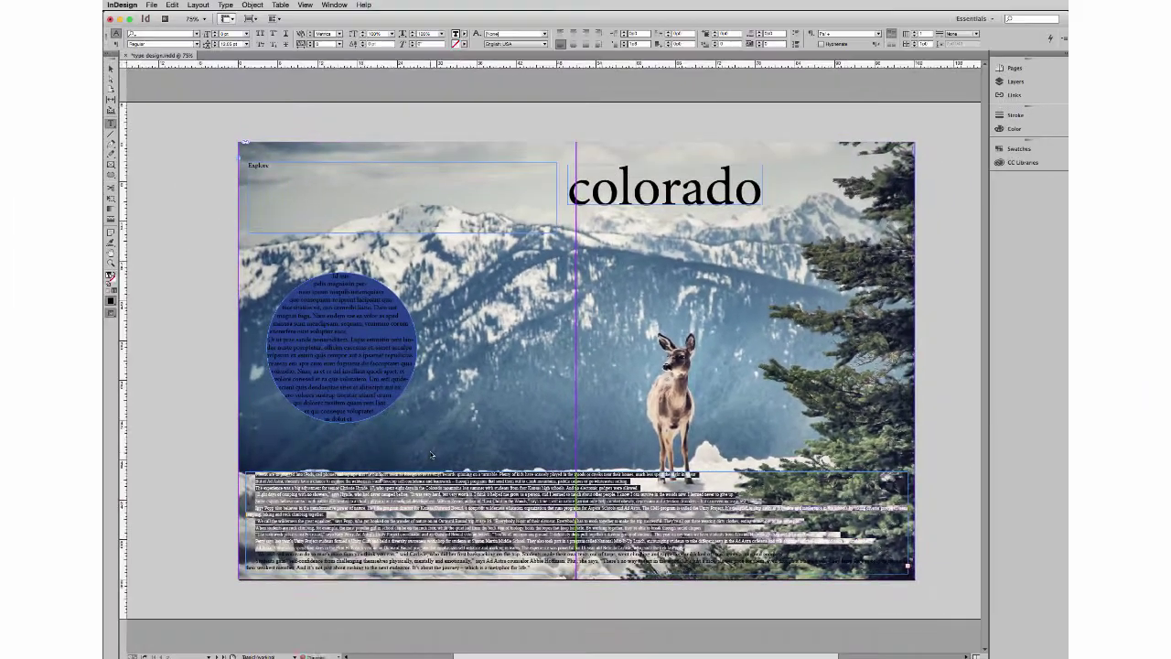
pyautogui.hotkey('ctrl', 'z')
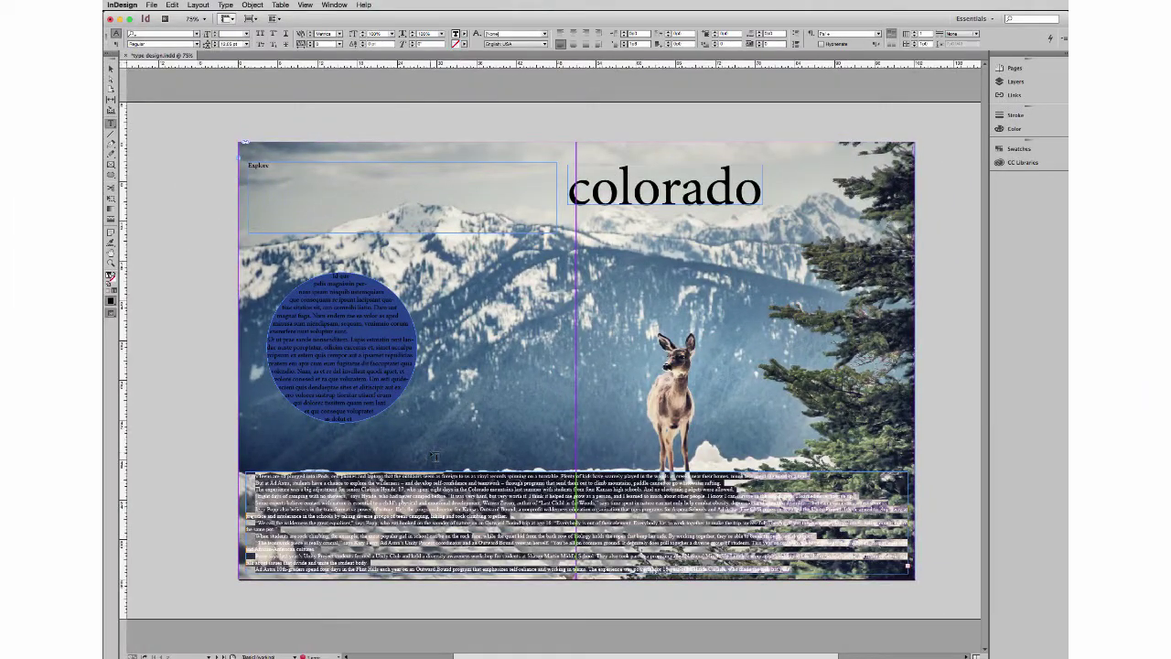